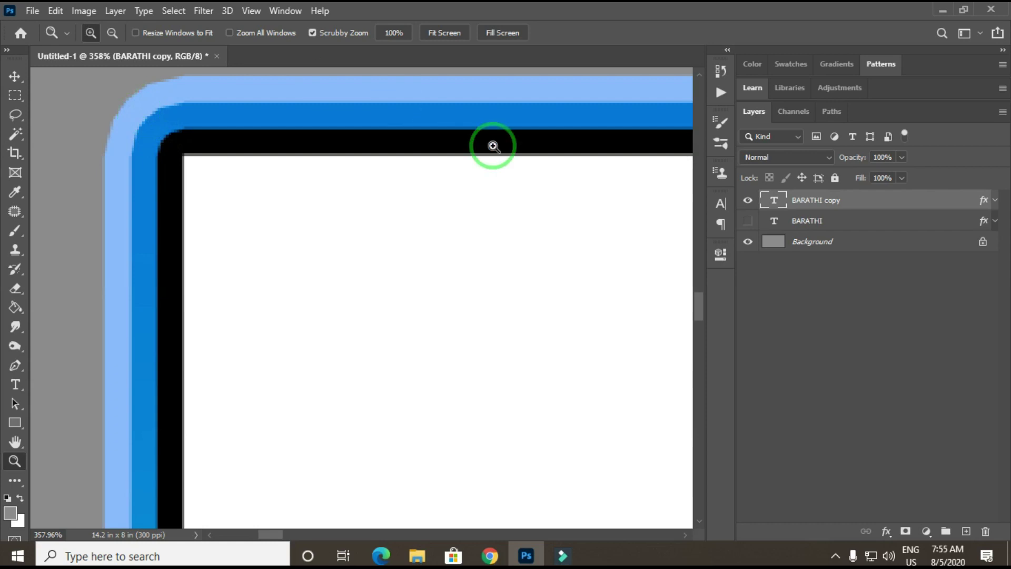
Show the hidden text layer and examine the layered edge effects on the letter B in both text lines
{"action": "left_click", "coordinate": [749, 221]}
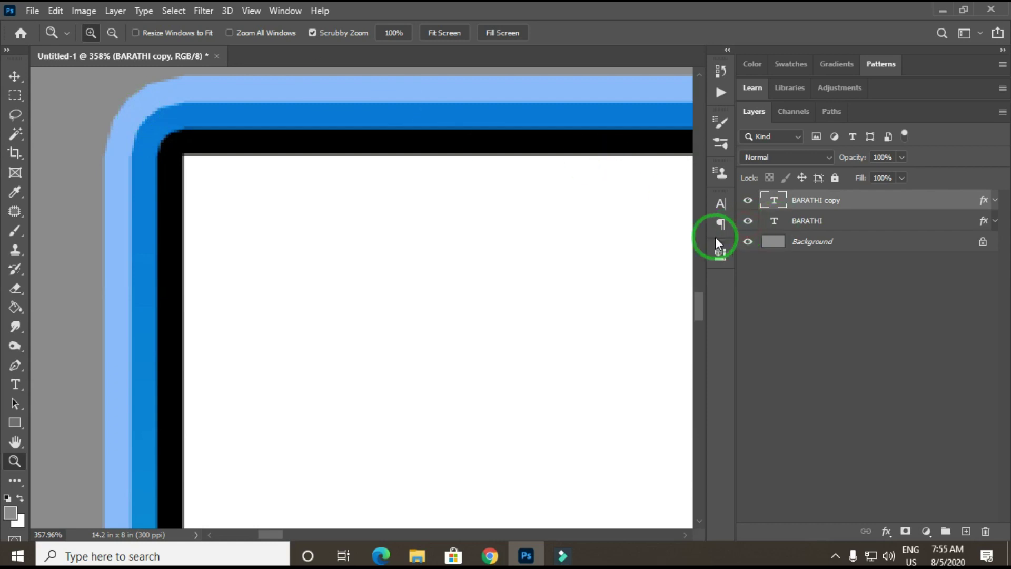
{"action": "key", "text": "ctrl+0"}
{"action": "left_click_drag", "start_coordinate": [75, 247], "coordinate": [332, 312]}
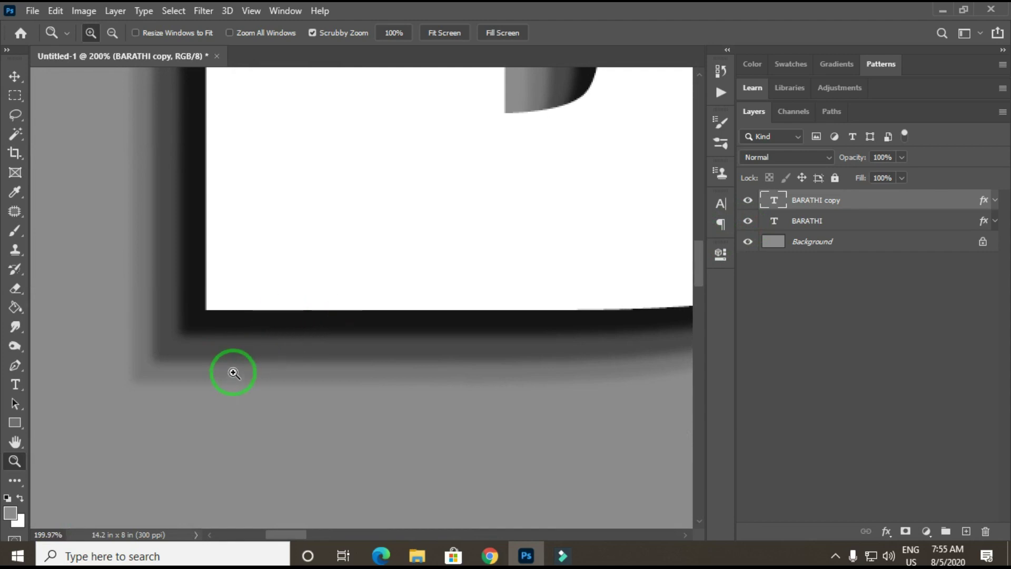
{"action": "key", "text": "ctrl+0"}
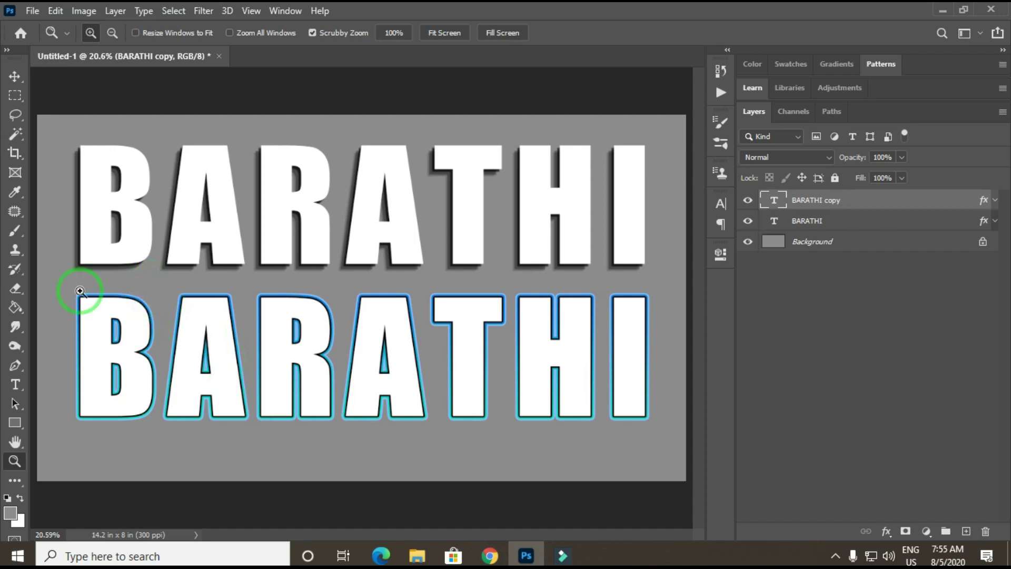
{"action": "left_click_drag", "start_coordinate": [138, 298], "coordinate": [338, 362]}
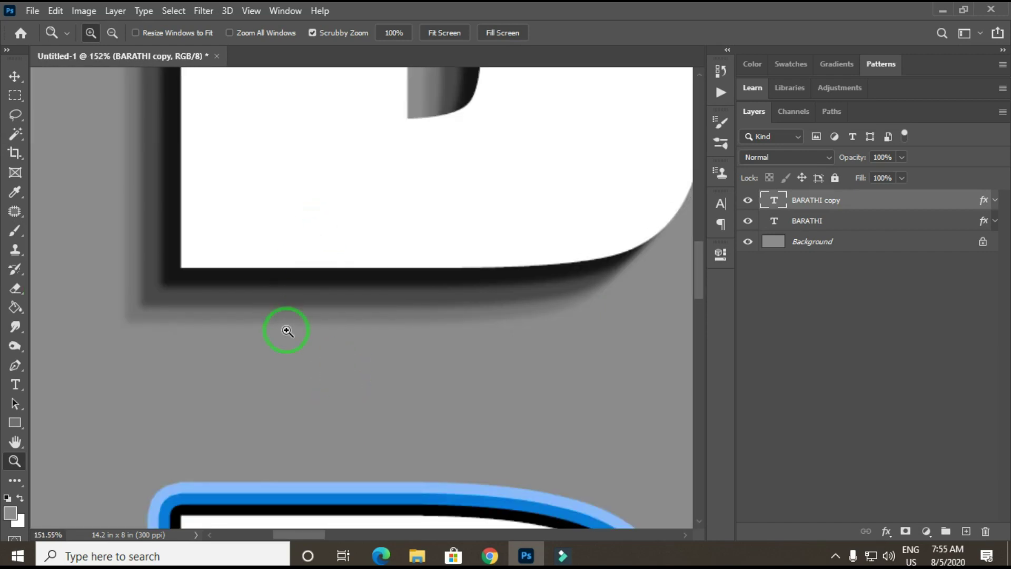
{"action": "scroll", "coordinate": [278, 311], "scroll_direction": "down", "scroll_amount": 5}
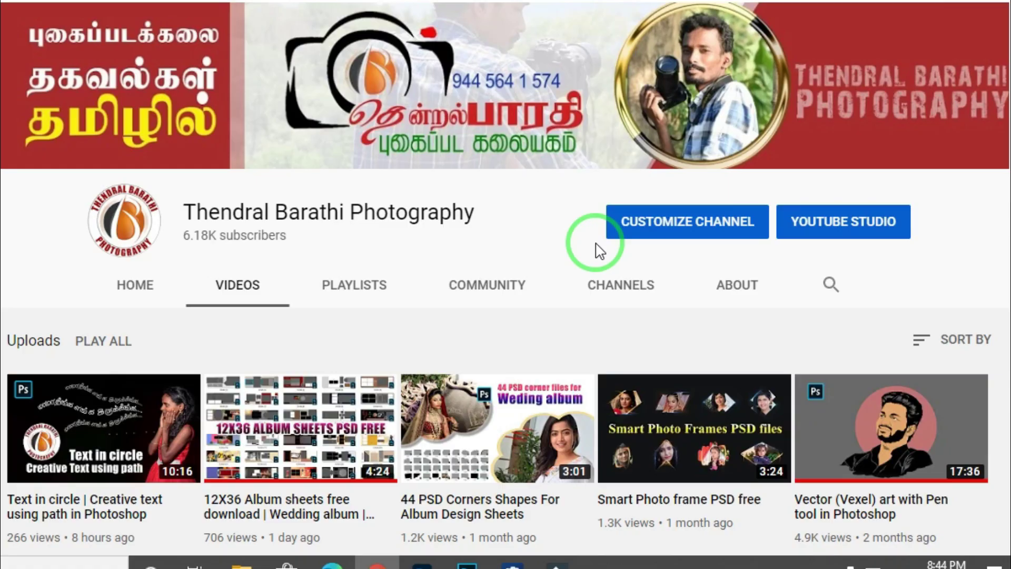
Browse the YouTube channel's uploaded videos down to the digital painting tutorials
{"action": "scroll", "coordinate": [596, 263], "scroll_direction": "down", "scroll_amount": 20}
{"action": "scroll", "coordinate": [600, 285], "scroll_direction": "down", "scroll_amount": 15}
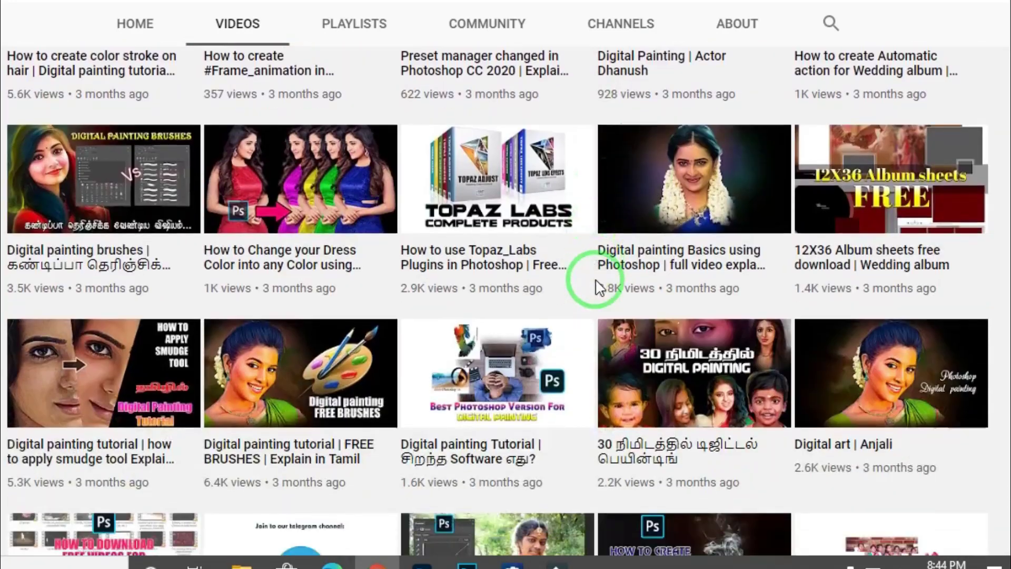
{"action": "scroll", "coordinate": [599, 288], "scroll_direction": "down", "scroll_amount": 1}
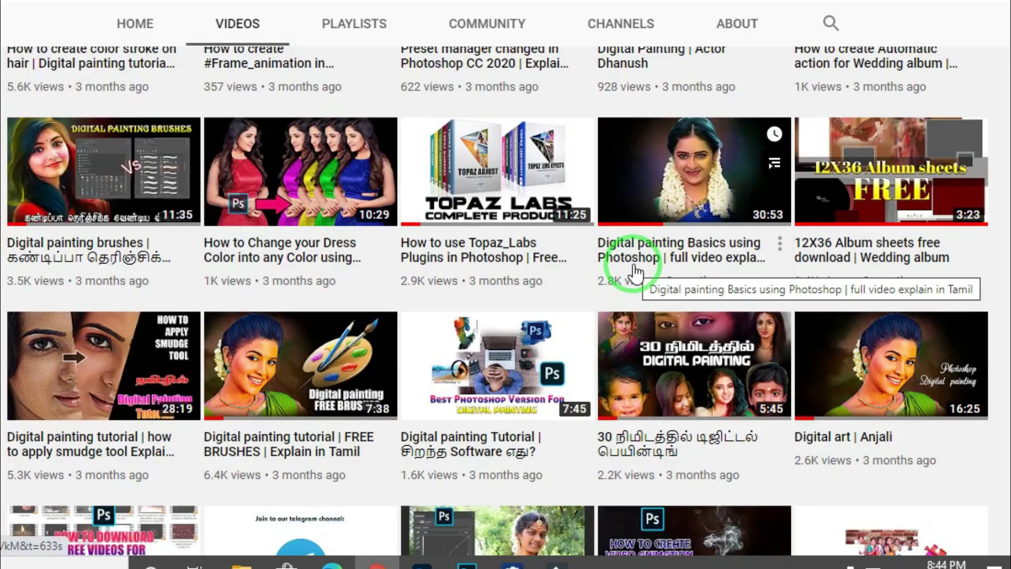
{"action": "scroll", "coordinate": [636, 273], "scroll_direction": "down", "scroll_amount": 3}
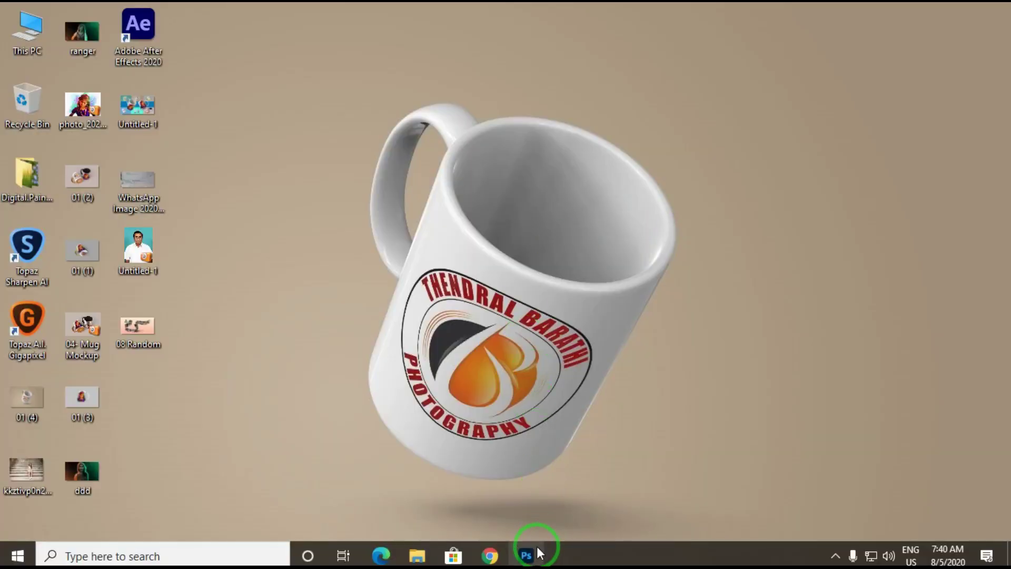
Switch to Photoshop and add a 10 px Stroke layer style to the text layer
{"action": "left_click", "coordinate": [538, 552]}
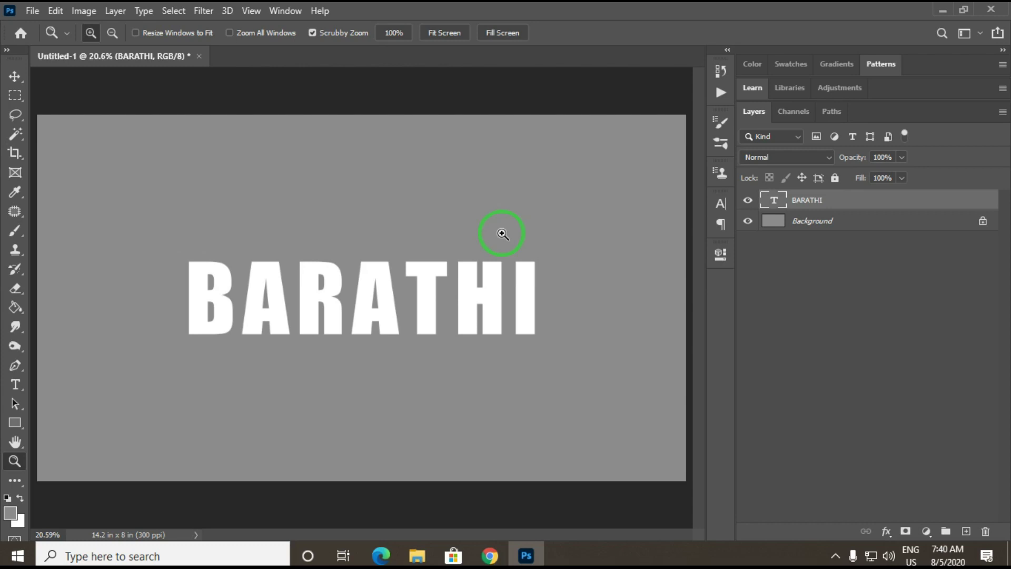
{"action": "left_click", "coordinate": [121, 10]}
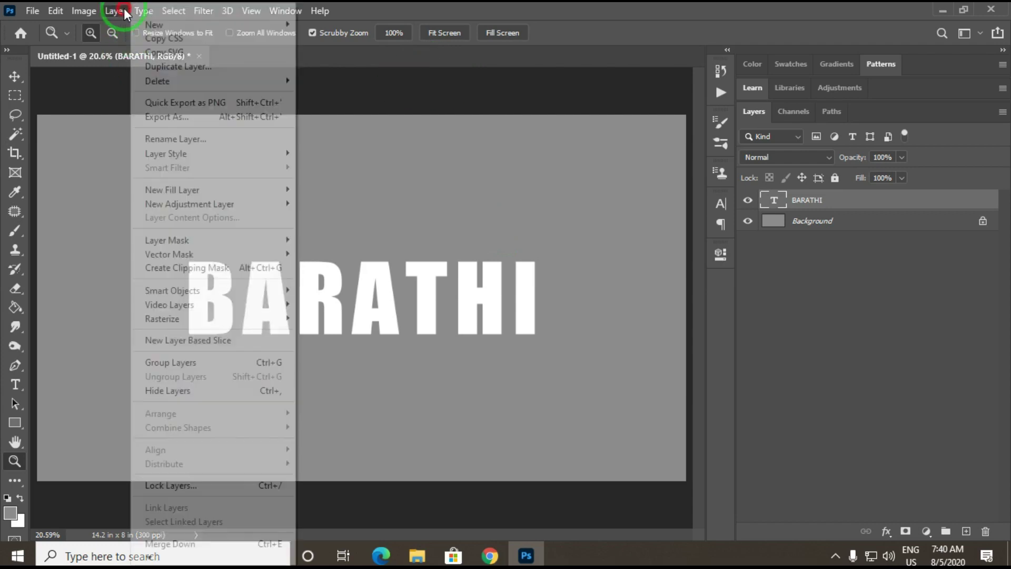
{"action": "mouse_move", "coordinate": [260, 154]}
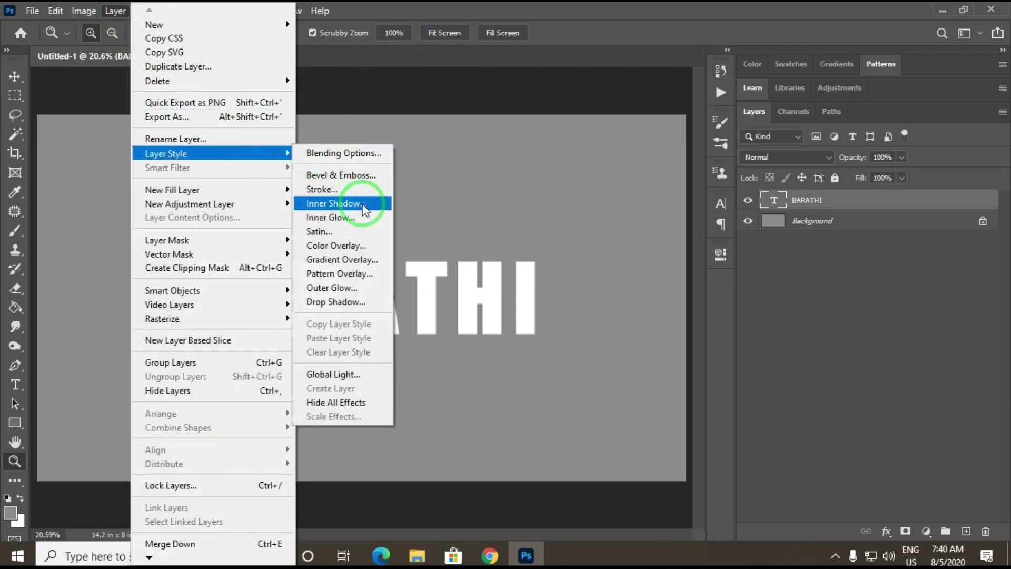
{"action": "left_click", "coordinate": [327, 190]}
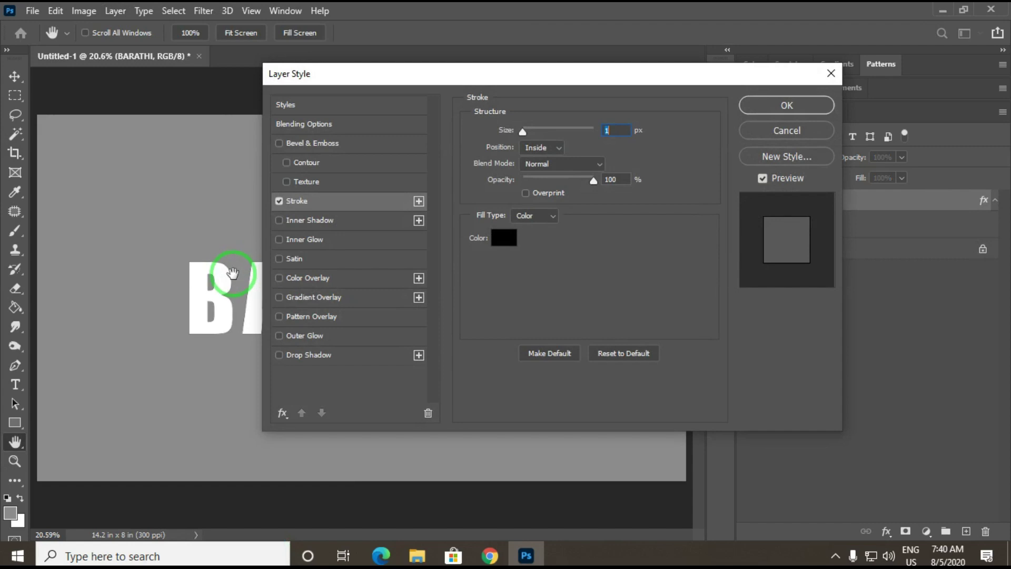
{"action": "left_click_drag", "start_coordinate": [431, 87], "coordinate": [593, 98]}
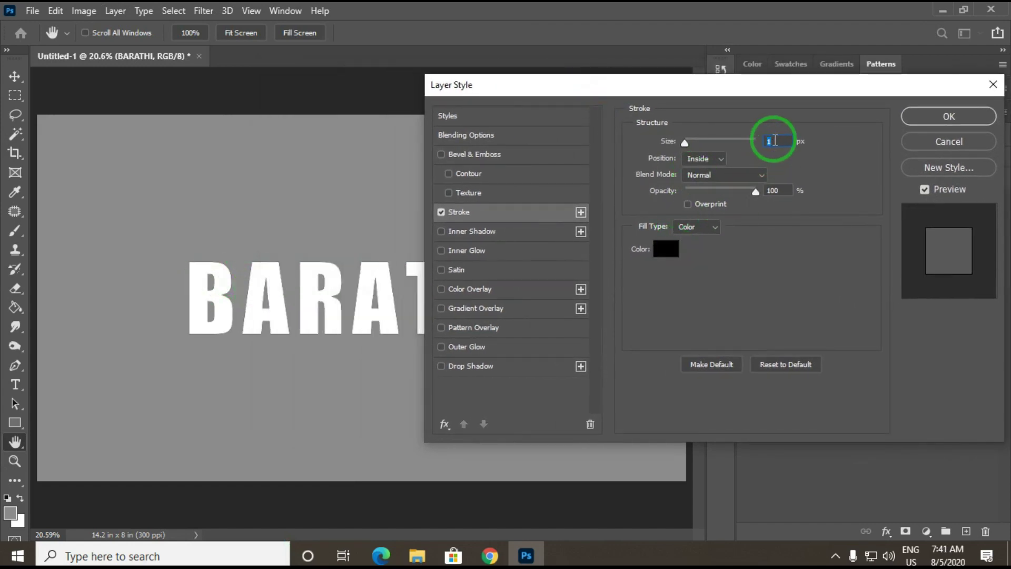
{"action": "type", "text": "10"}
{"action": "key", "text": "Return"}
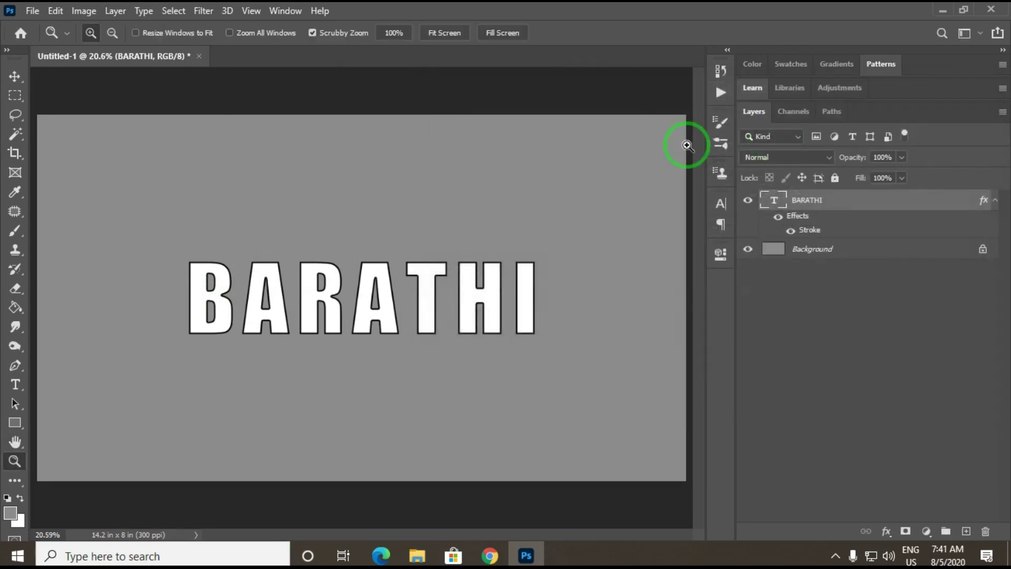
Change the text layer's stroke color to red (ff0000)
{"action": "left_click_drag", "start_coordinate": [180, 280], "coordinate": [267, 222]}
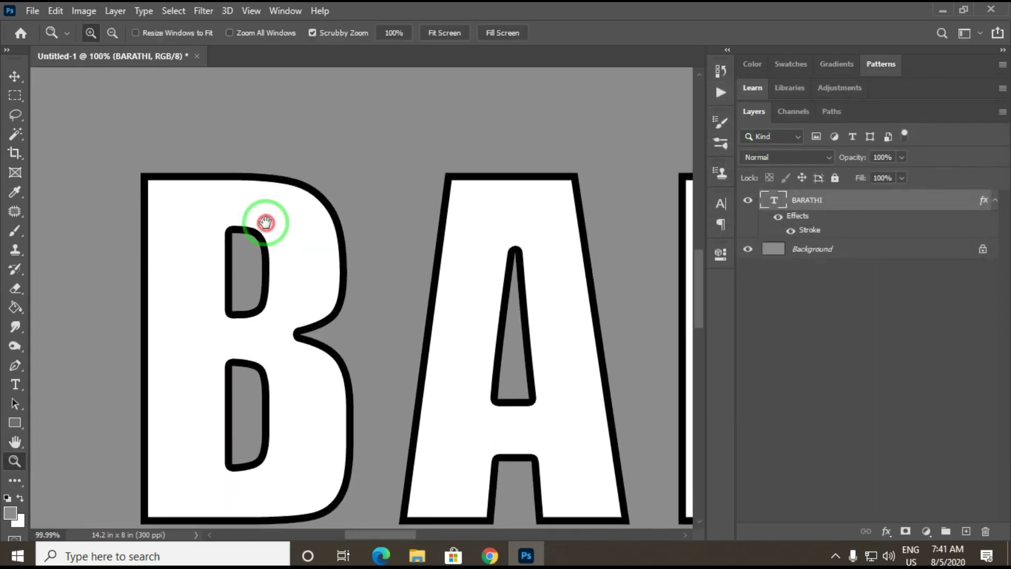
{"action": "double_click", "coordinate": [839, 231]}
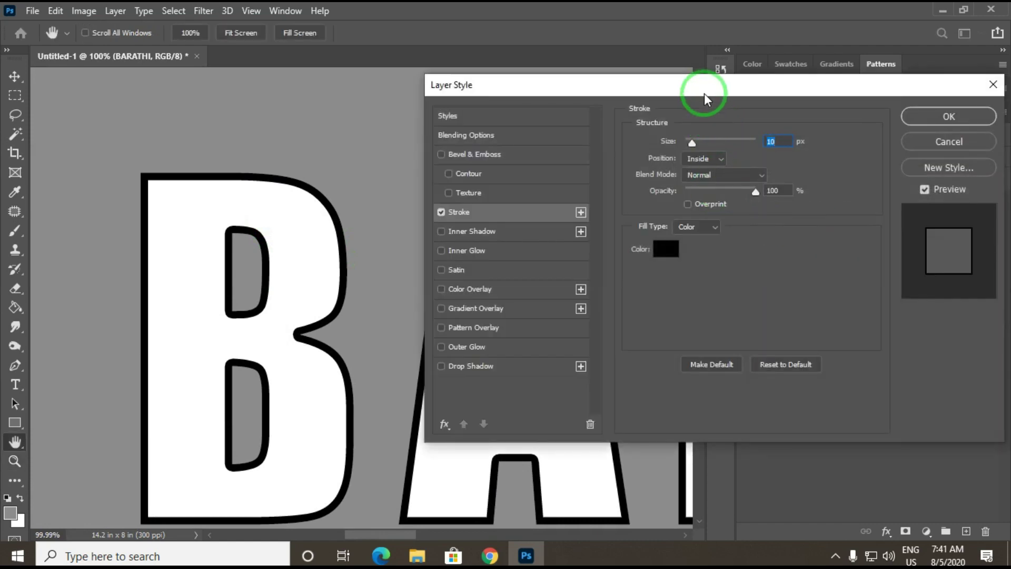
{"action": "left_click_drag", "start_coordinate": [704, 93], "coordinate": [597, 70]}
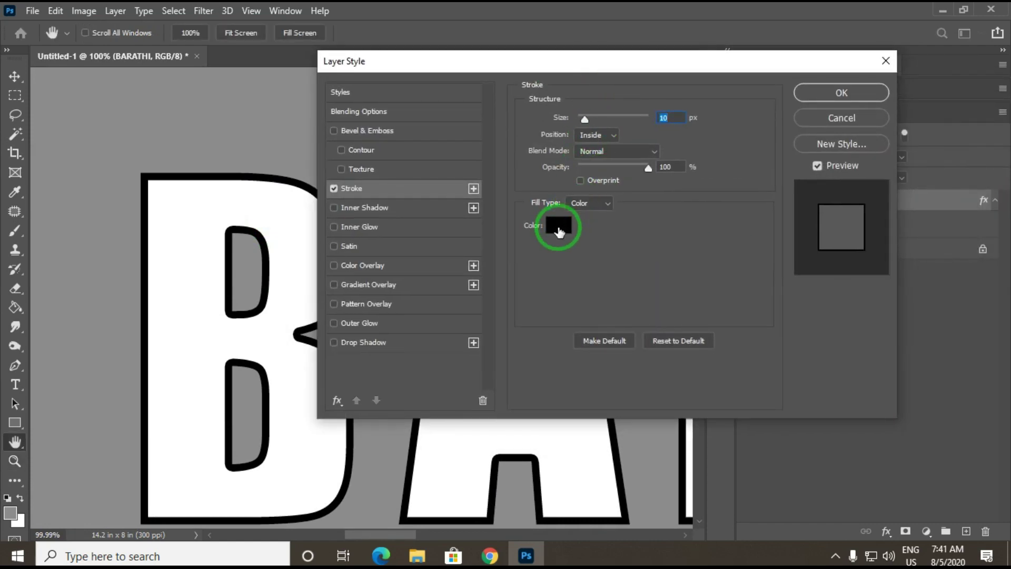
{"action": "left_click", "coordinate": [558, 230]}
{"action": "left_click_drag", "start_coordinate": [689, 181], "coordinate": [779, 95]}
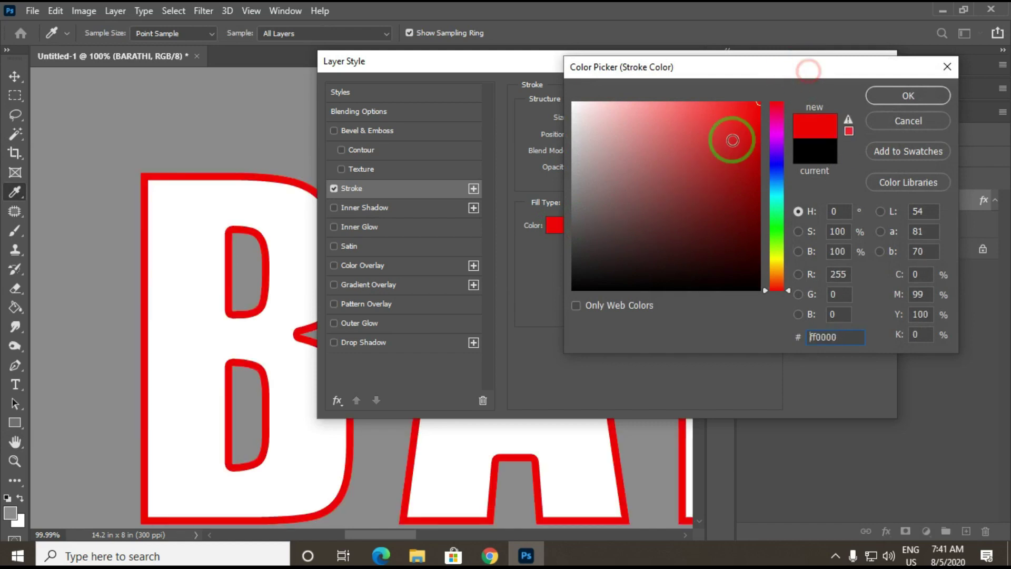
{"action": "left_click", "coordinate": [890, 101]}
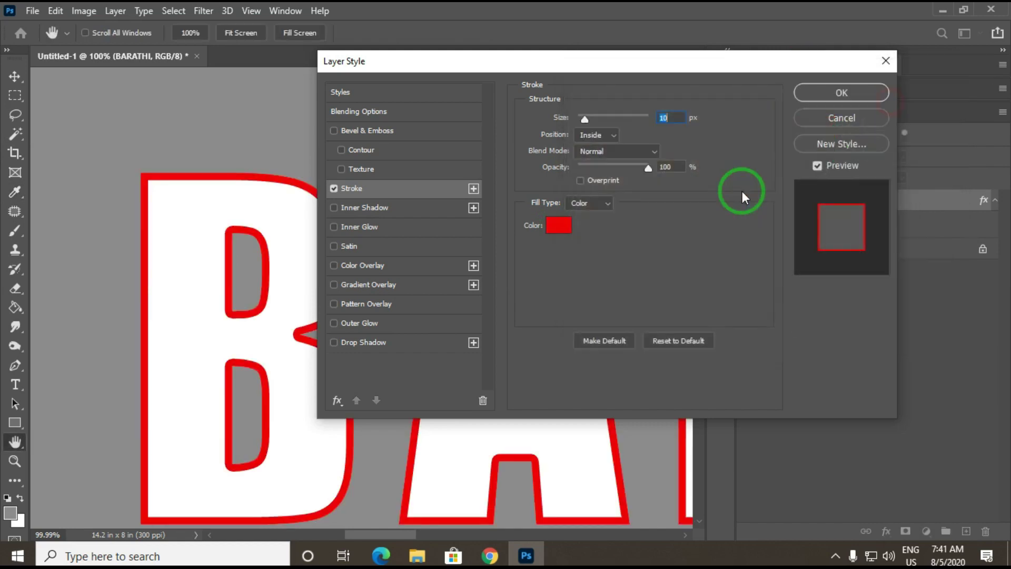
Set the stroke's fill type to Gradient and apply the blue-to-teal preset from the Greens group
{"action": "left_click", "coordinate": [605, 208]}
{"action": "left_click", "coordinate": [593, 223]}
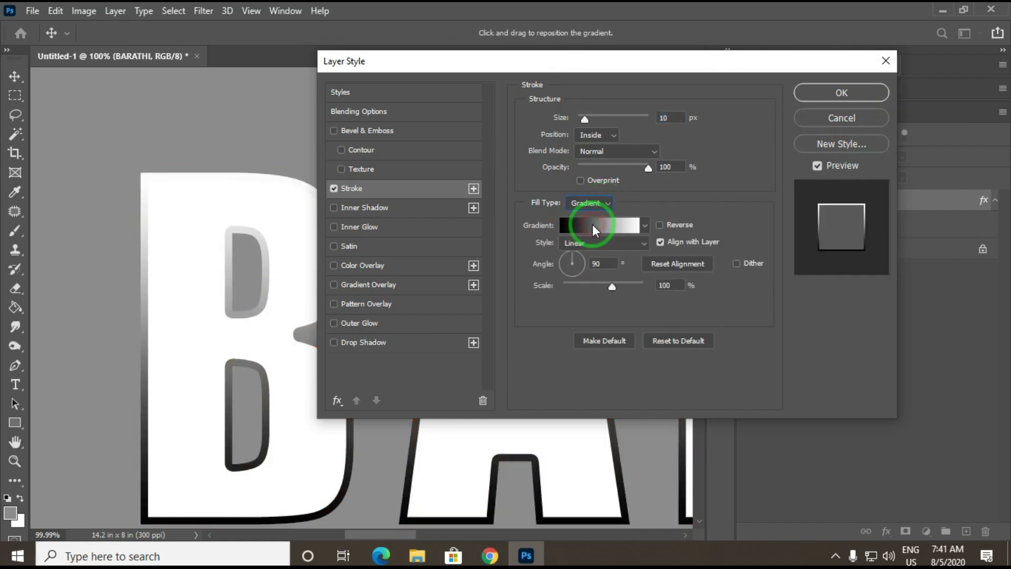
{"action": "left_click", "coordinate": [645, 225]}
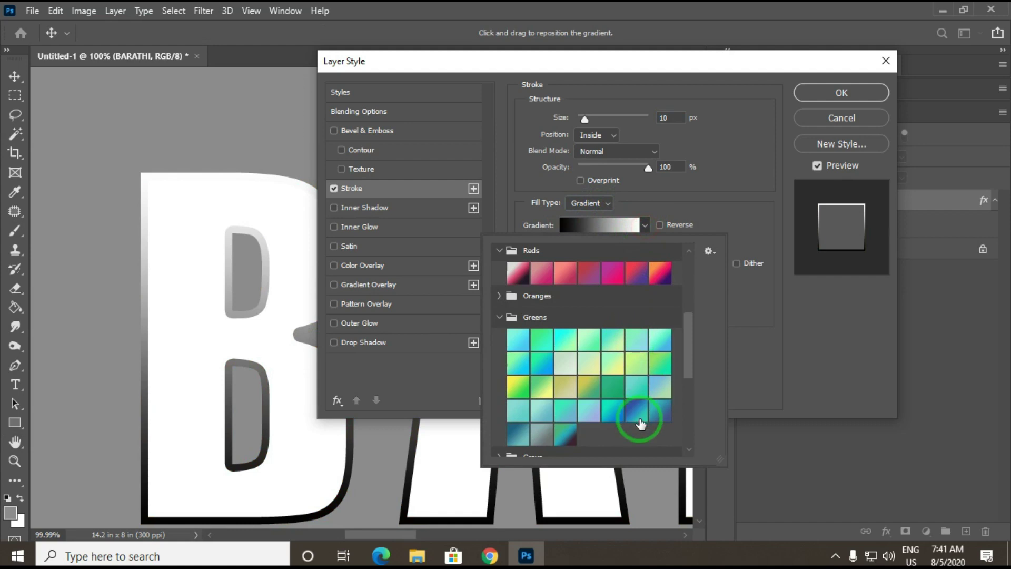
{"action": "left_click", "coordinate": [640, 420]}
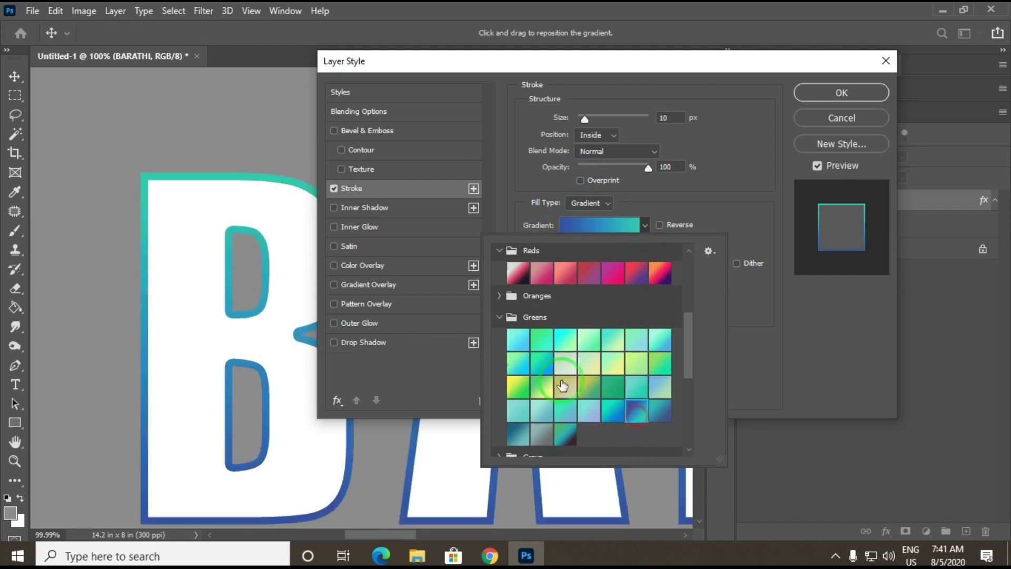
{"action": "left_click", "coordinate": [720, 207]}
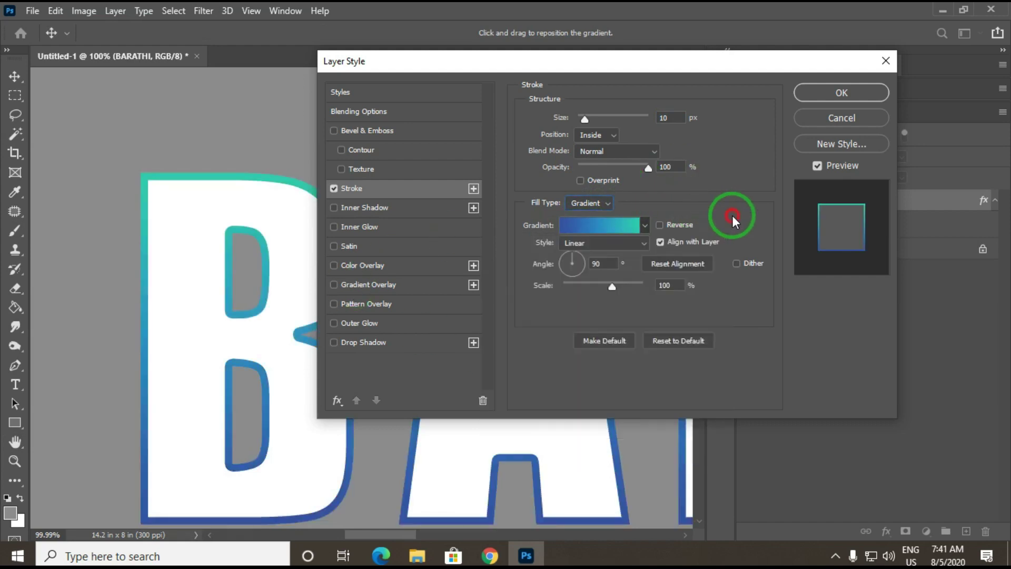
Set the stroke's fill type to Pattern and apply the third pattern in the Water group
{"action": "left_click", "coordinate": [608, 205]}
{"action": "left_click", "coordinate": [590, 238]}
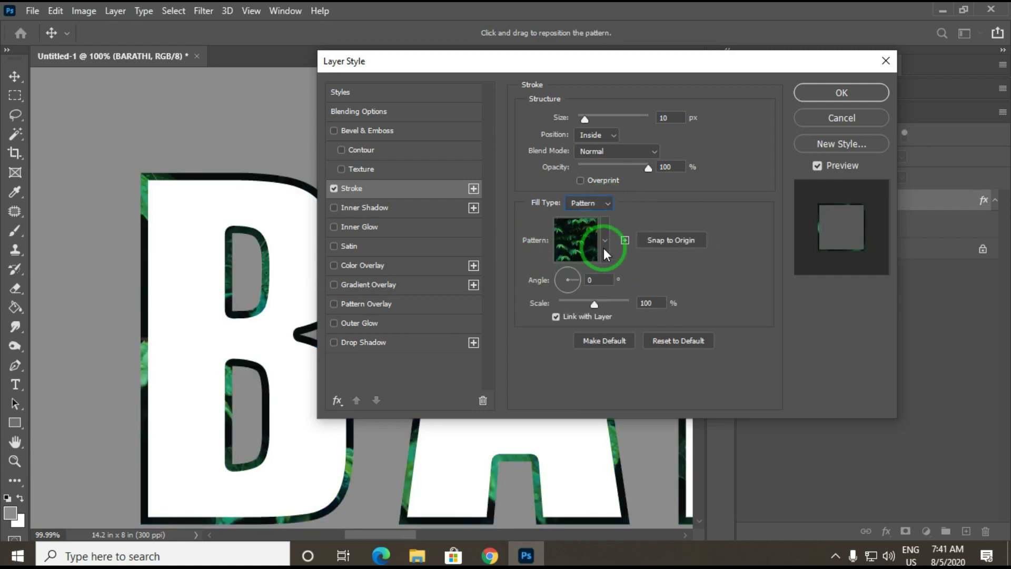
{"action": "left_click", "coordinate": [604, 246]}
{"action": "left_click", "coordinate": [566, 348]}
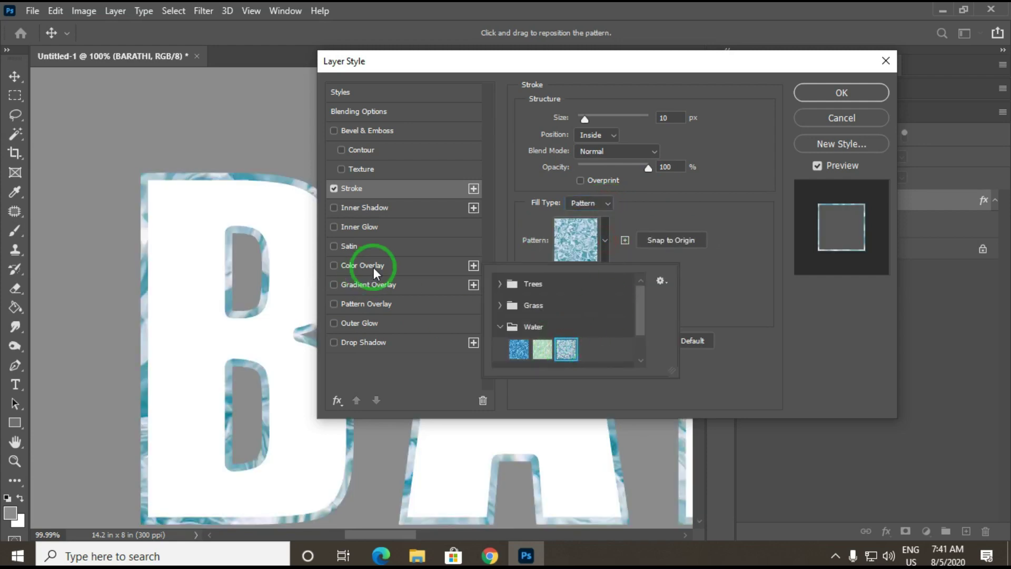
{"action": "left_click", "coordinate": [736, 235]}
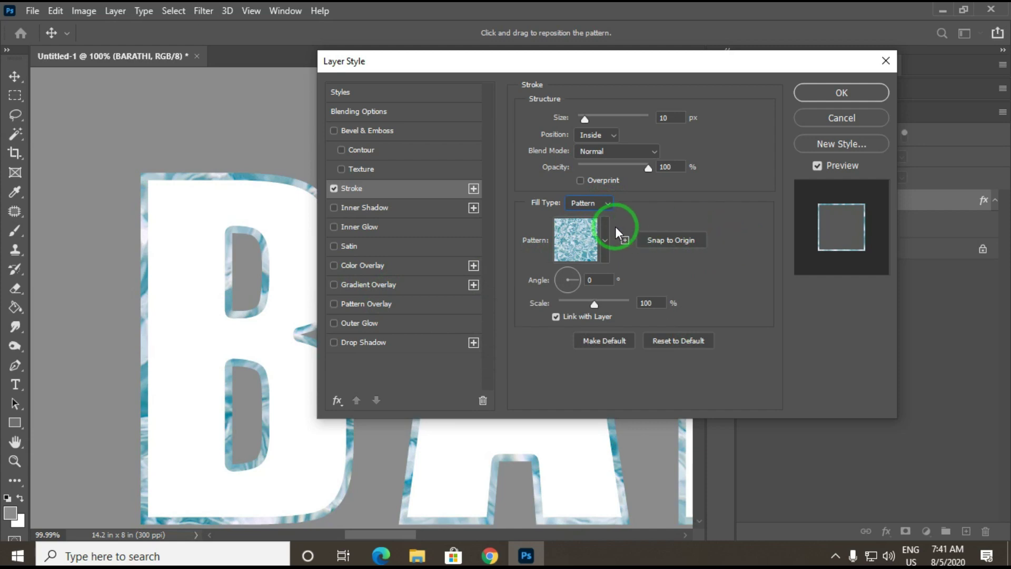
Set the stroke's size to 29 px, its position to Outside and its opacity to 100%
{"action": "mouse_move", "coordinate": [586, 121]}
{"action": "left_mouse_down"}
{"action": "mouse_move", "coordinate": [603, 120]}
{"action": "mouse_move", "coordinate": [590, 121]}
{"action": "left_mouse_up"}
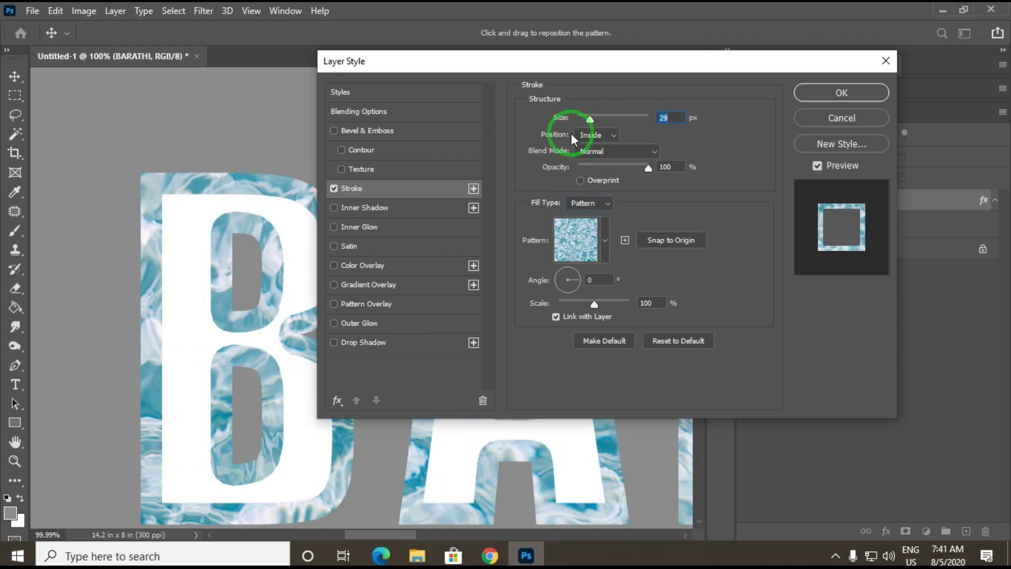
{"action": "left_click", "coordinate": [607, 135]}
{"action": "left_click", "coordinate": [591, 151]}
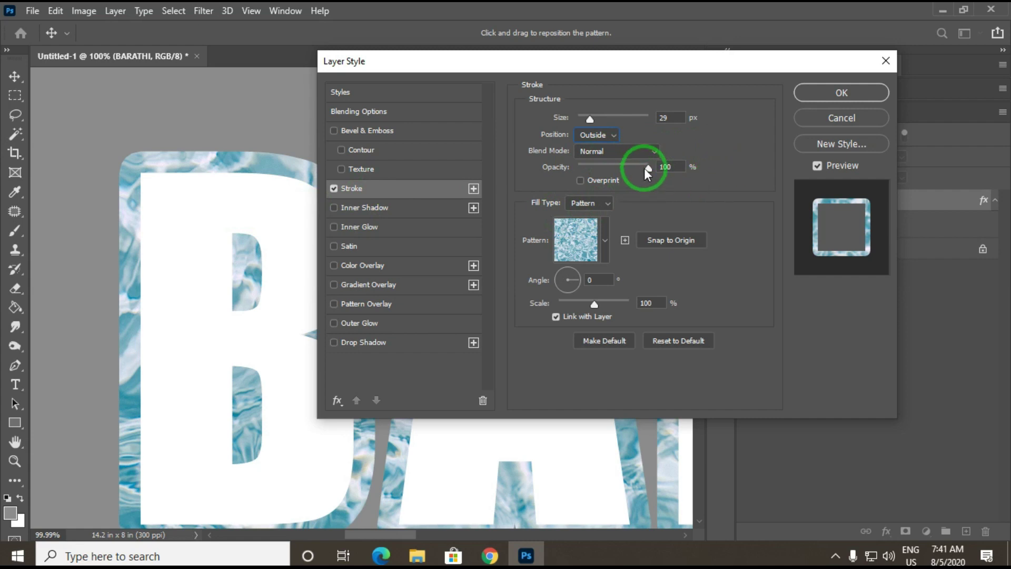
{"action": "mouse_move", "coordinate": [647, 168]}
{"action": "left_mouse_down"}
{"action": "mouse_move", "coordinate": [611, 170]}
{"action": "mouse_move", "coordinate": [663, 169]}
{"action": "left_mouse_up"}
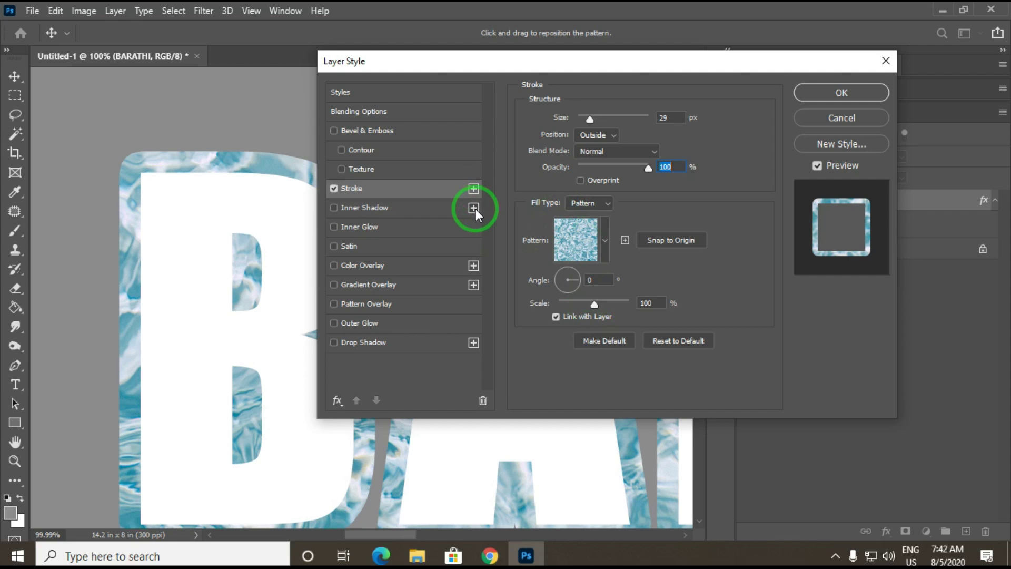
Set the stroke's fill type to Color and make the stroke black
{"action": "left_click", "coordinate": [609, 204]}
{"action": "left_click", "coordinate": [582, 207]}
{"action": "left_click", "coordinate": [559, 225]}
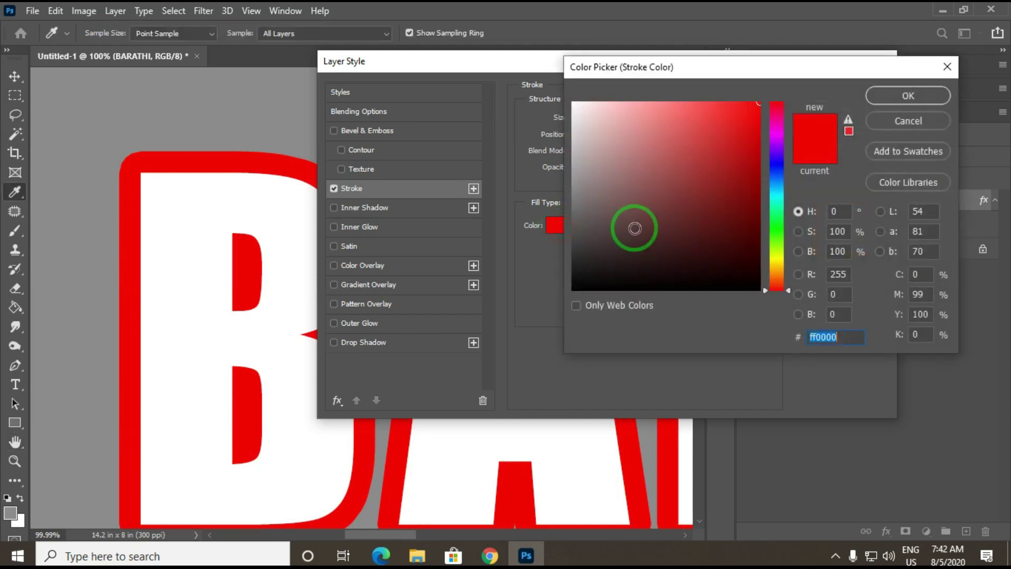
{"action": "left_click_drag", "start_coordinate": [711, 246], "coordinate": [842, 339]}
{"action": "left_click", "coordinate": [894, 94]}
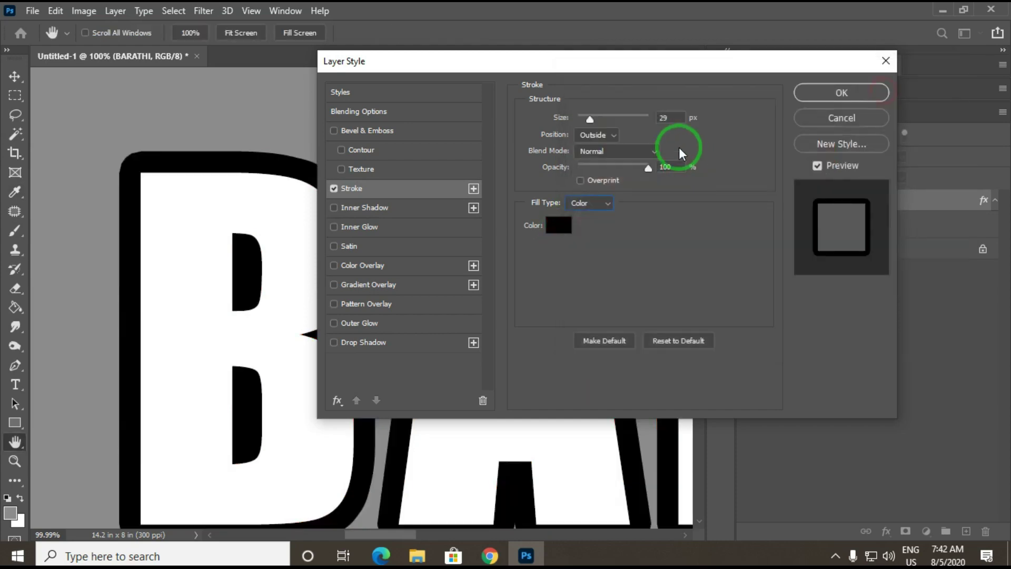
Set the stroke's size to 10 px and apply the layer style to the text
{"action": "left_click_drag", "start_coordinate": [673, 116], "coordinate": [608, 121]}
{"action": "type", "text": "10"}
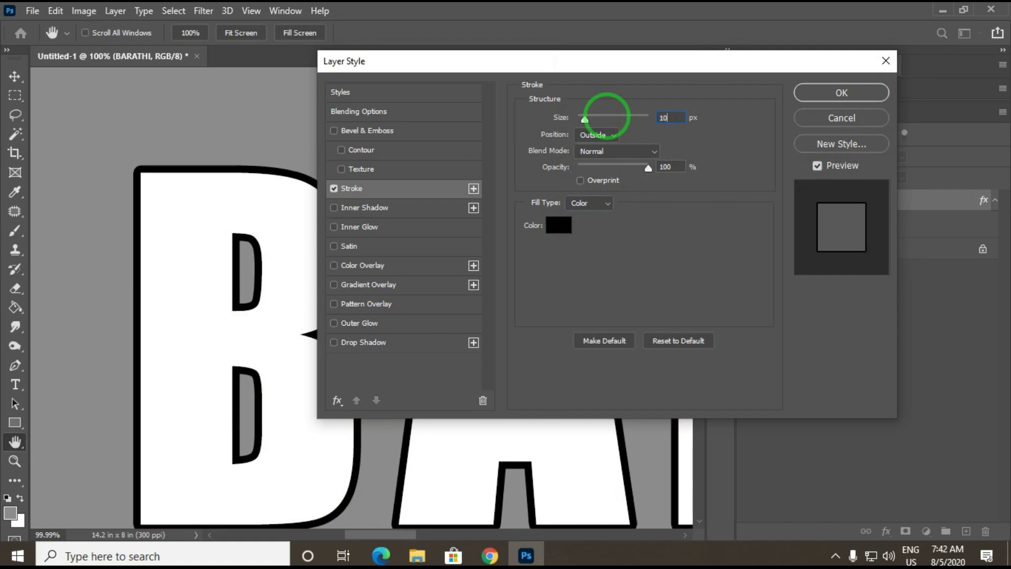
{"action": "key", "text": "Return"}
Add a second stroke to the text layer's style
{"action": "left_click_drag", "start_coordinate": [181, 214], "coordinate": [189, 241]}
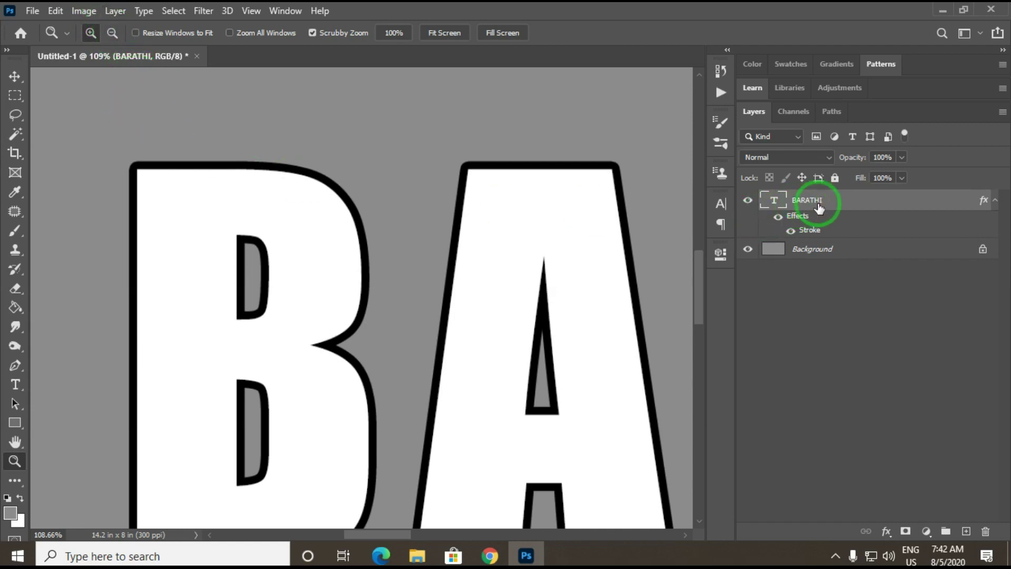
{"action": "double_click", "coordinate": [916, 206]}
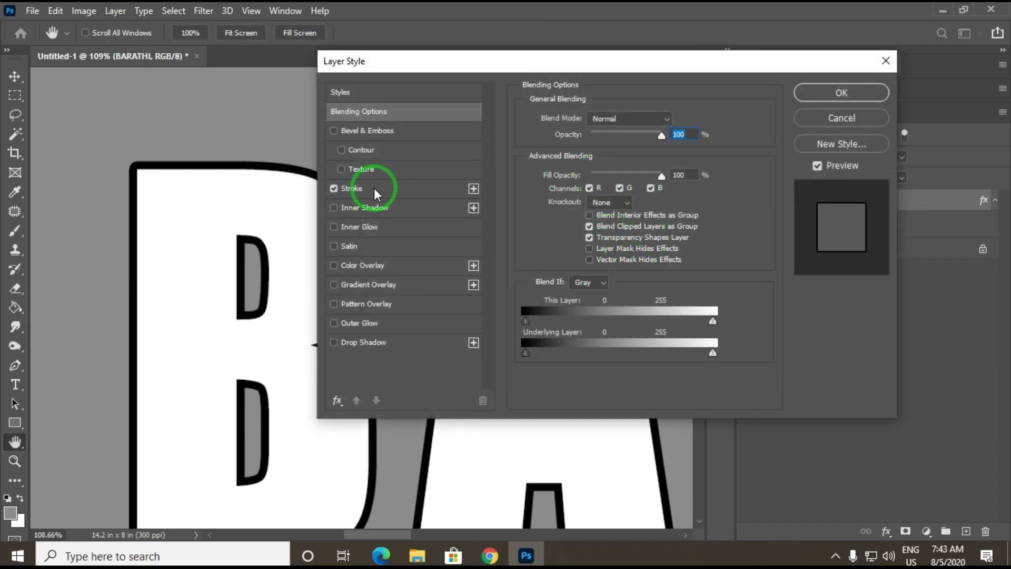
{"action": "left_click", "coordinate": [374, 188]}
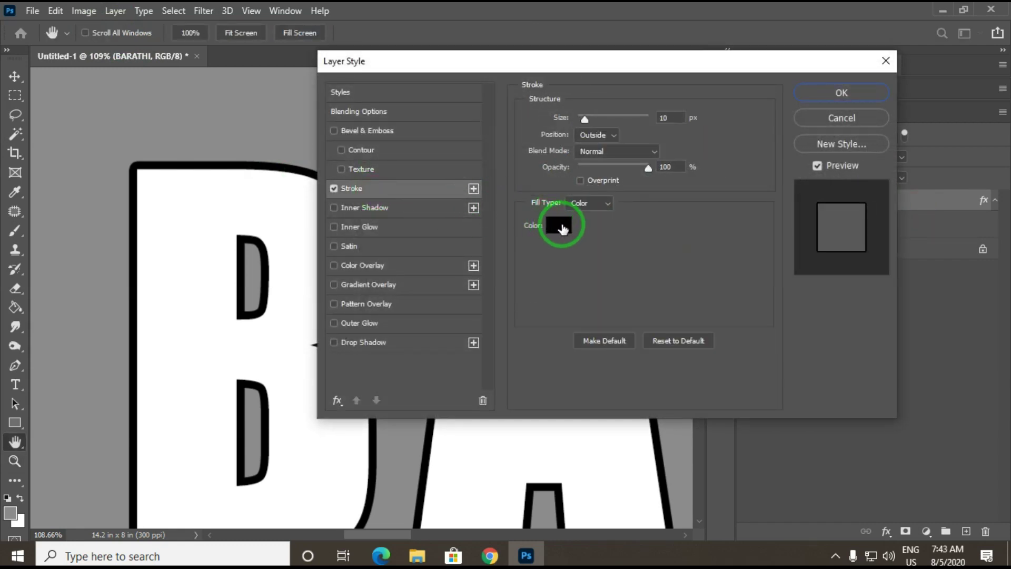
{"action": "left_click", "coordinate": [473, 189]}
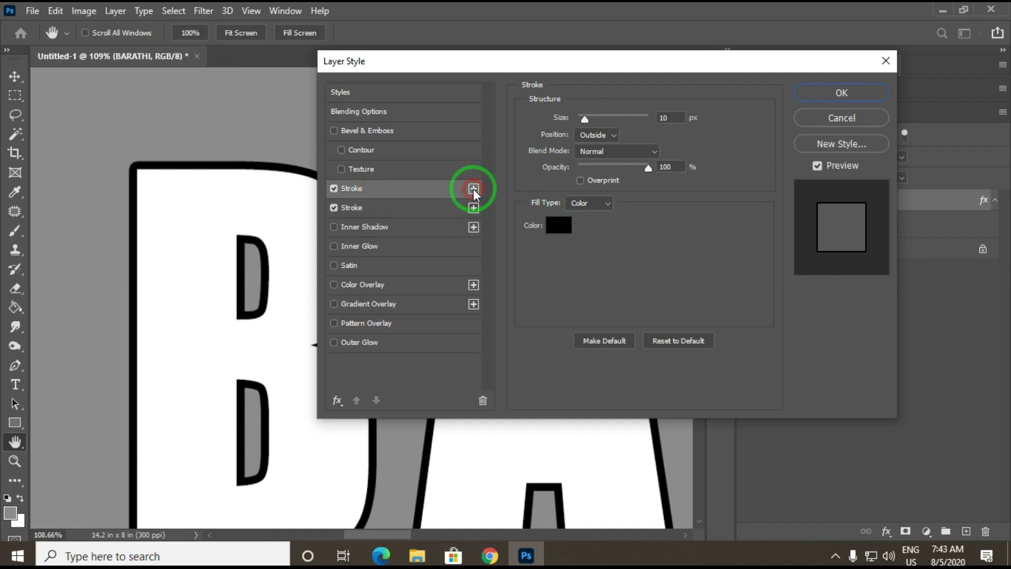
Set the lower stroke's color to red, ff0000
{"action": "left_click", "coordinate": [360, 209]}
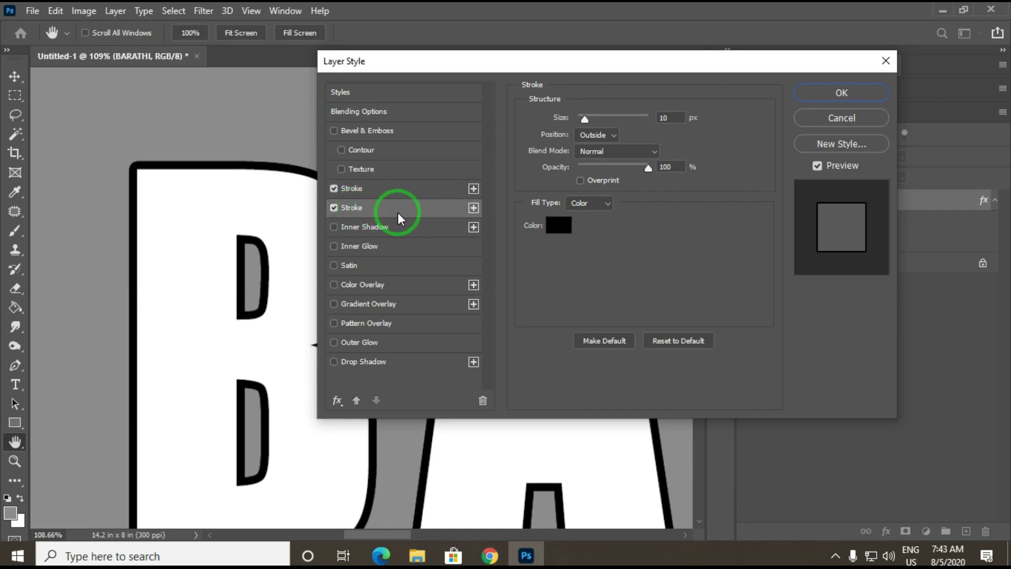
{"action": "left_click", "coordinate": [563, 227]}
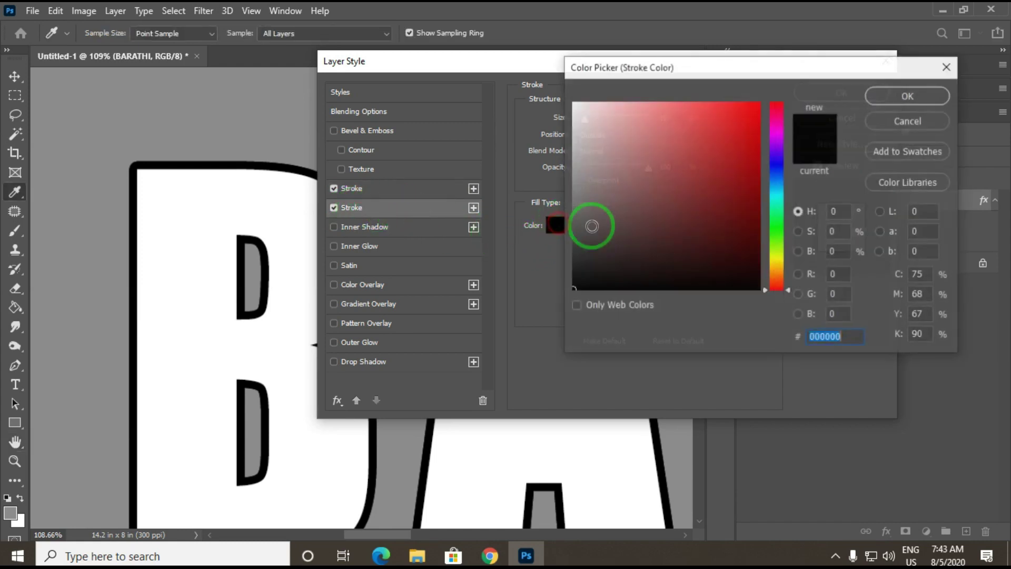
{"action": "mouse_move", "coordinate": [745, 158]}
{"action": "left_mouse_down"}
{"action": "mouse_move", "coordinate": [751, 124]}
{"action": "mouse_move", "coordinate": [816, 71]}
{"action": "left_mouse_up"}
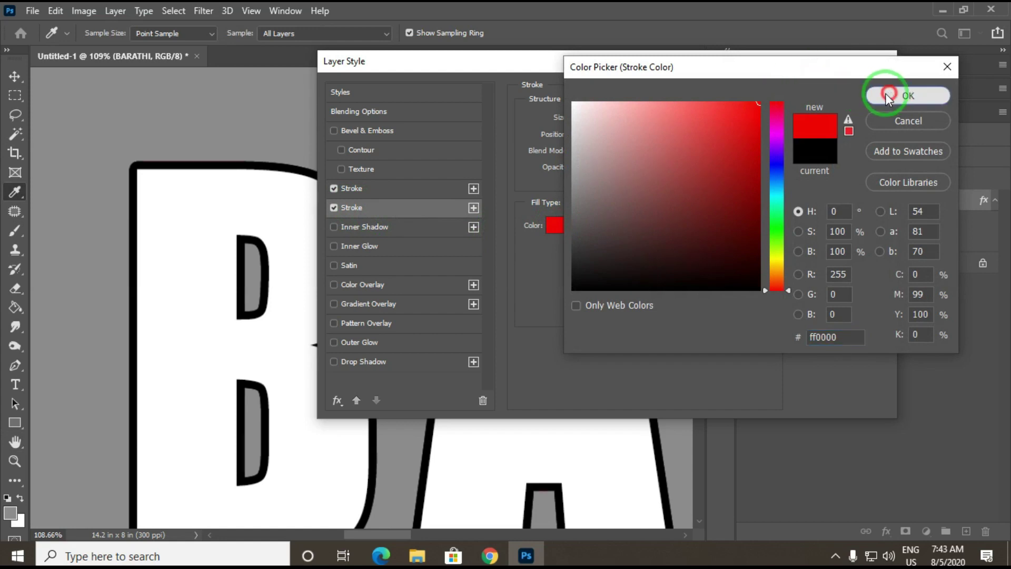
{"action": "left_click", "coordinate": [878, 94]}
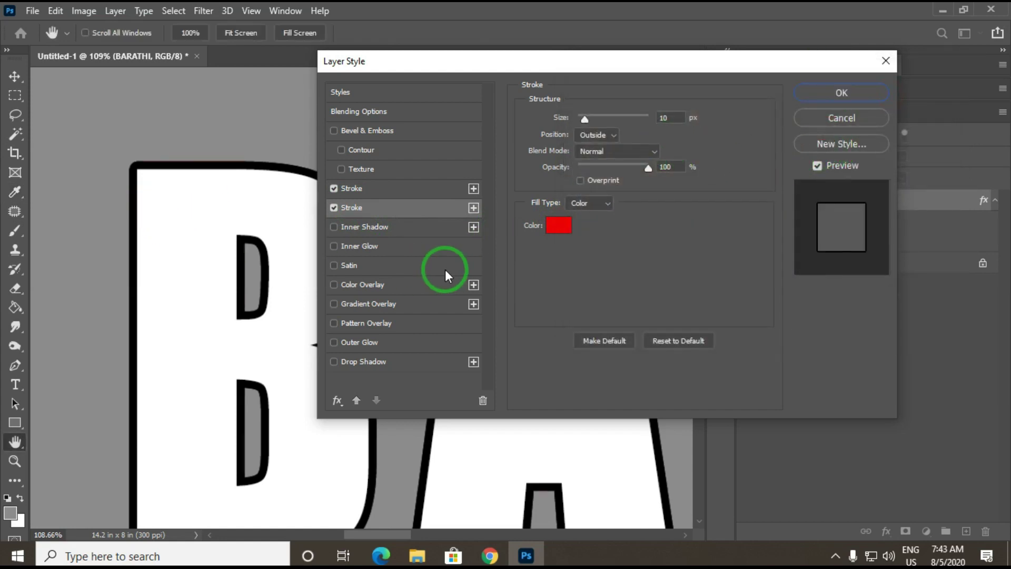
Compare the black and red strokes' settings, set the red stroke's size to 20 px and apply the layer style
{"action": "left_click", "coordinate": [363, 195]}
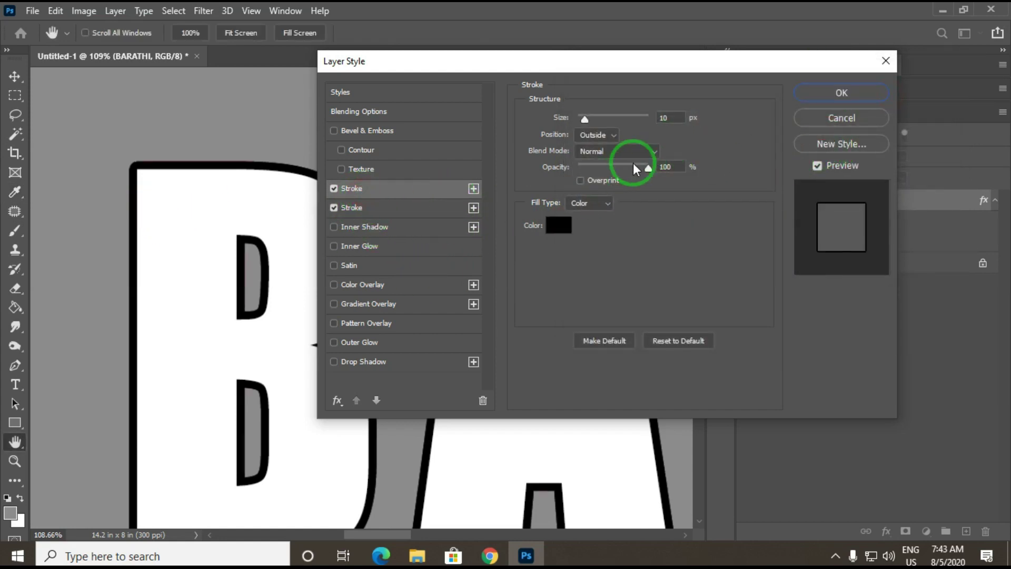
{"action": "left_click", "coordinate": [366, 208]}
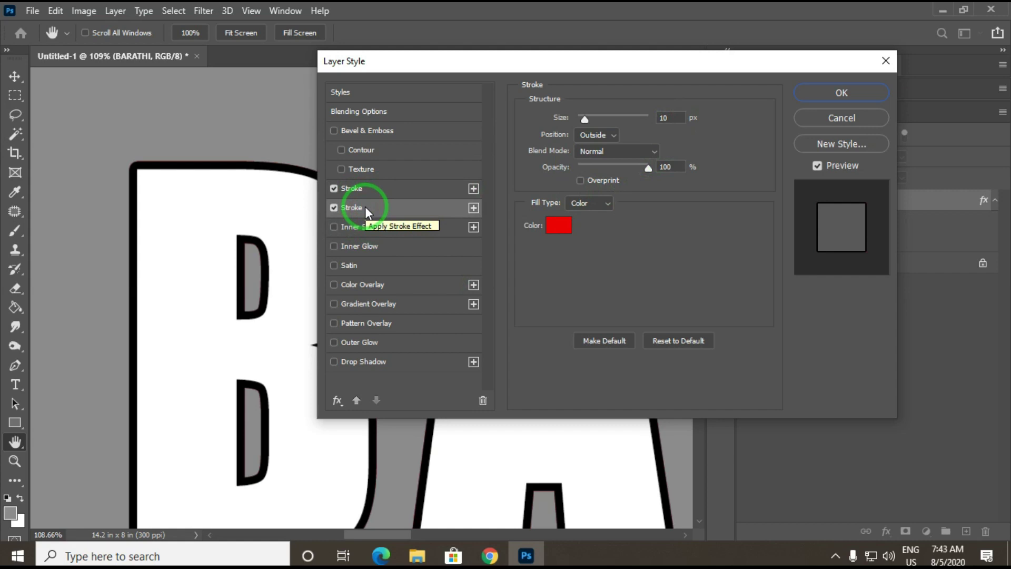
{"action": "left_click", "coordinate": [373, 188]}
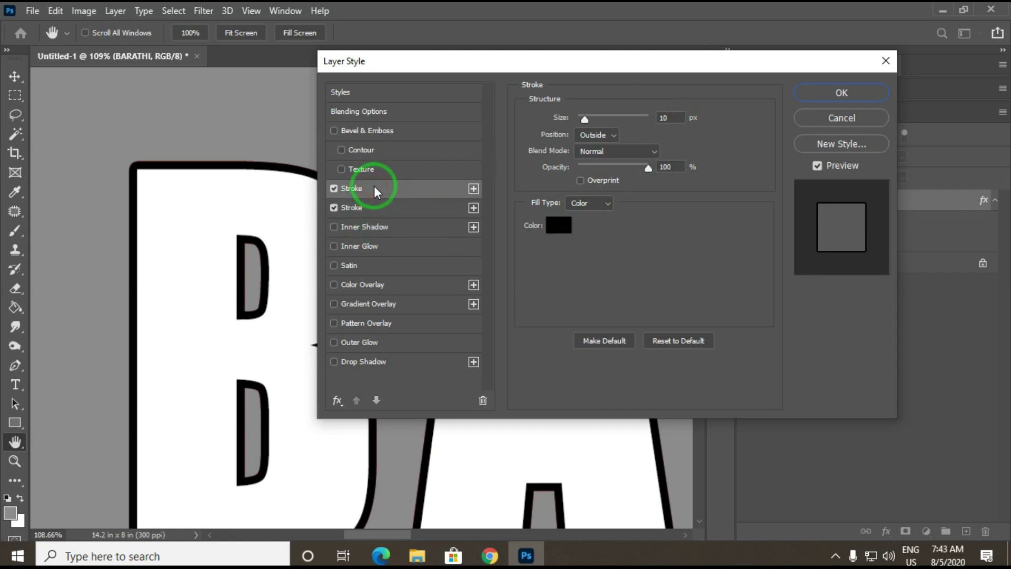
{"action": "left_click", "coordinate": [381, 209]}
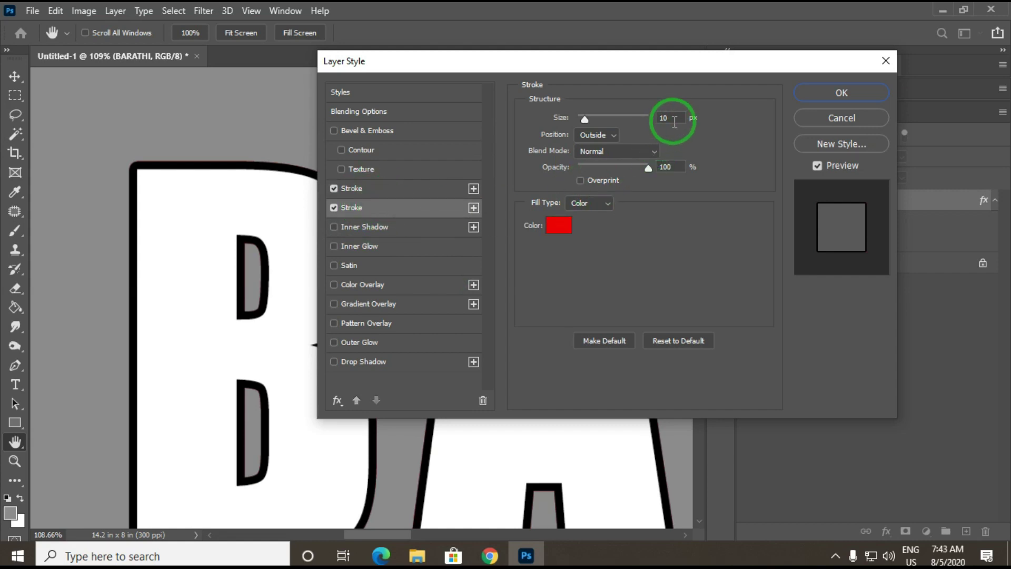
{"action": "left_click", "coordinate": [633, 118]}
{"action": "type", "text": "20"}
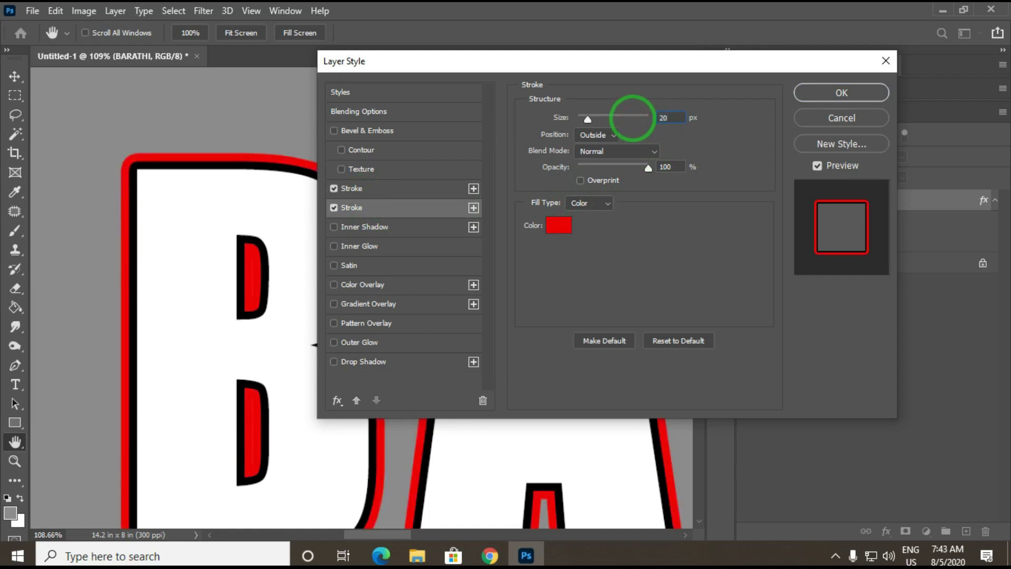
{"action": "key", "text": "Return"}
{"action": "key", "text": "z"}
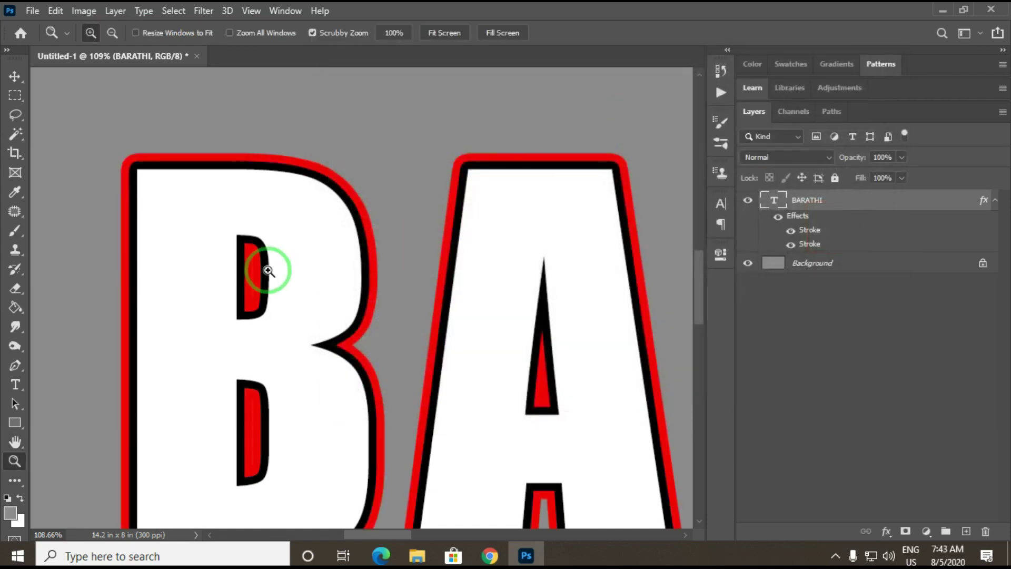
Change the red stroke's fill type to Gradient and apply the layer style to the text
{"action": "left_click_drag", "start_coordinate": [120, 153], "coordinate": [210, 214]}
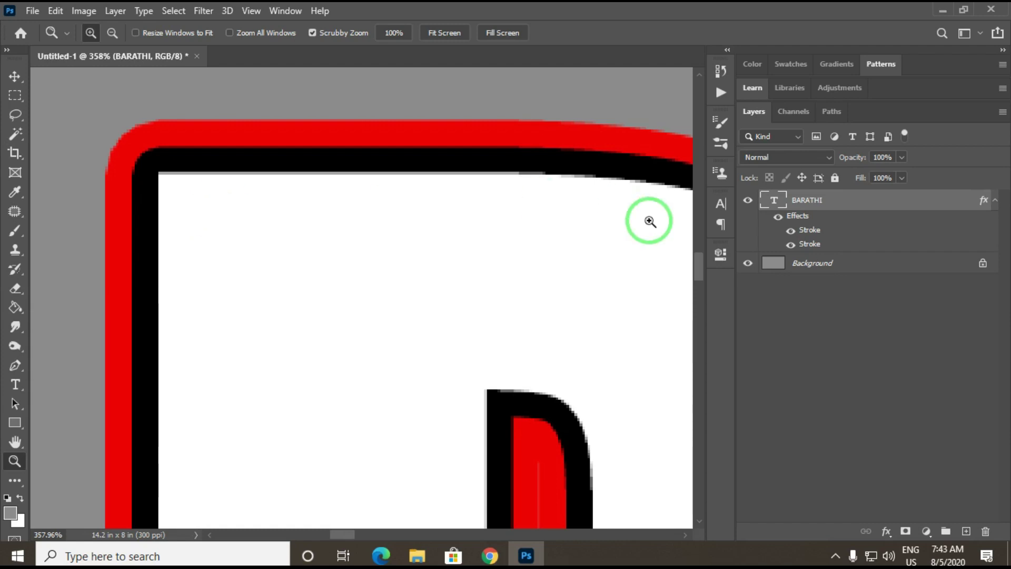
{"action": "double_click", "coordinate": [932, 199]}
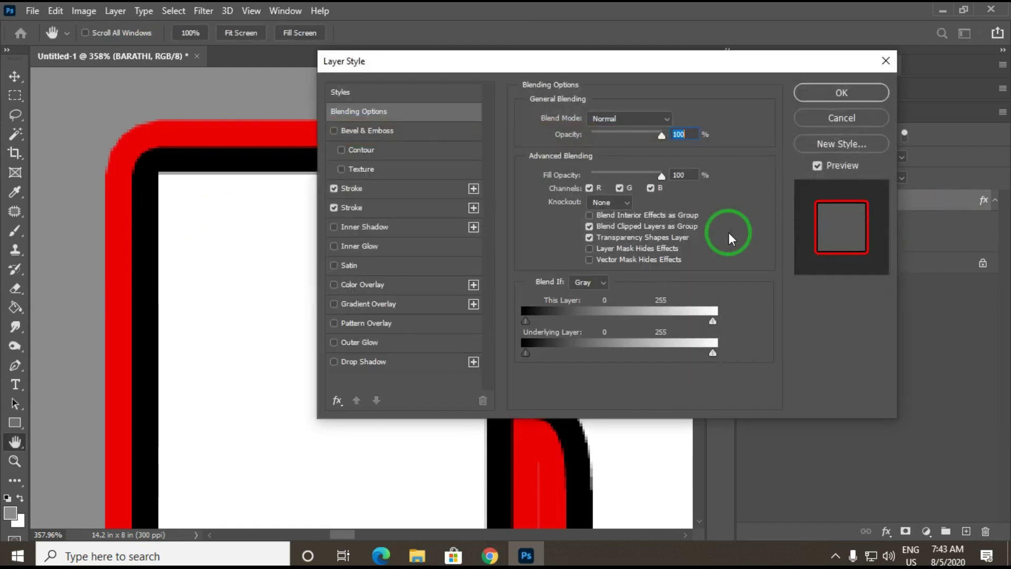
{"action": "left_click", "coordinate": [389, 208]}
{"action": "left_click", "coordinate": [372, 185]}
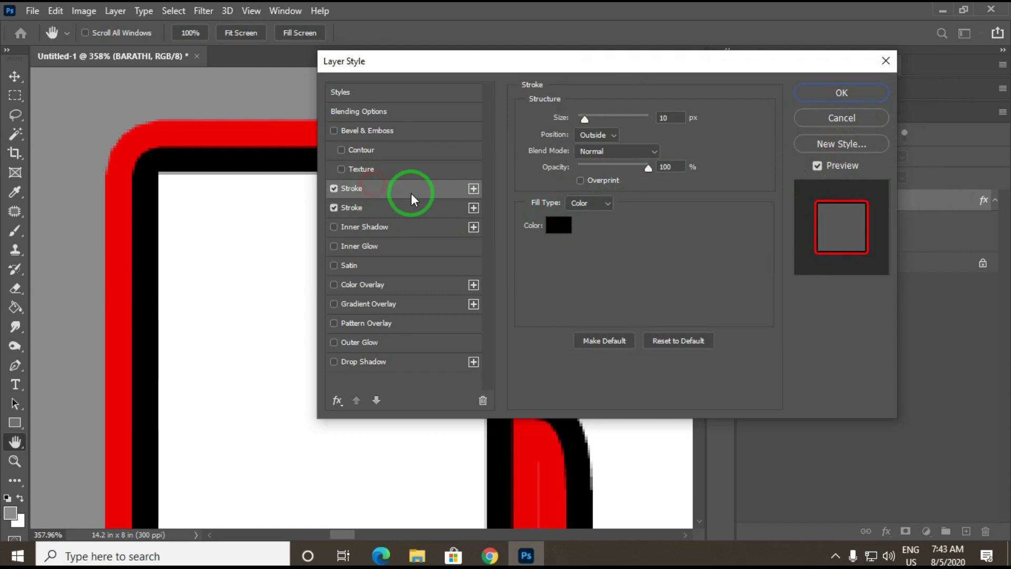
{"action": "left_click", "coordinate": [378, 208]}
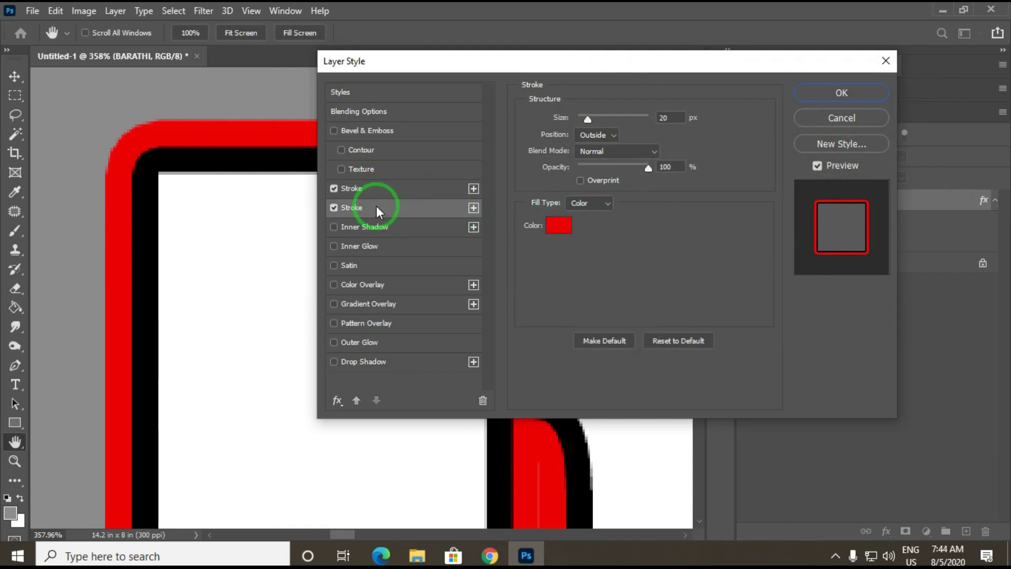
{"action": "left_click", "coordinate": [608, 204]}
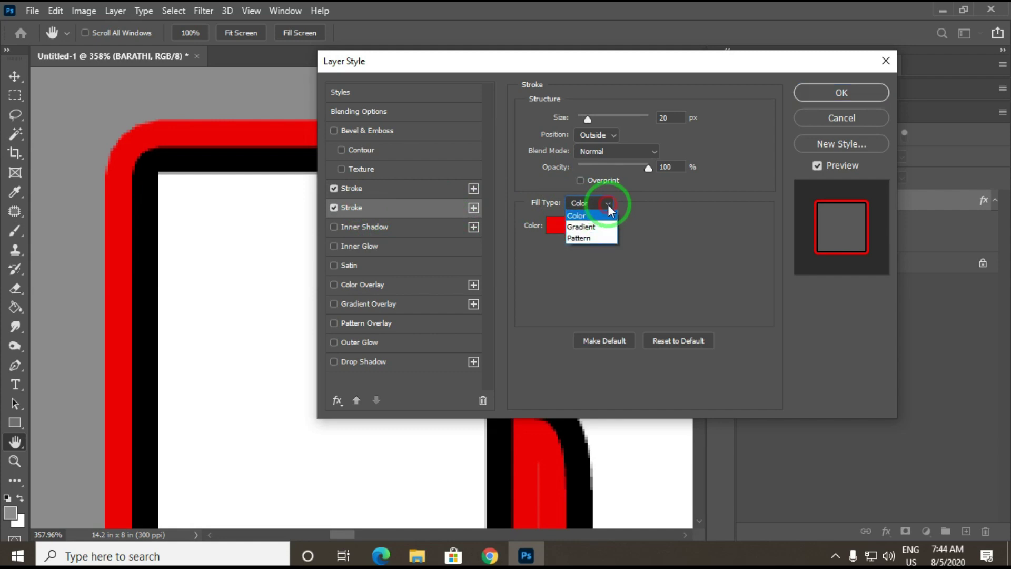
{"action": "left_click", "coordinate": [583, 226]}
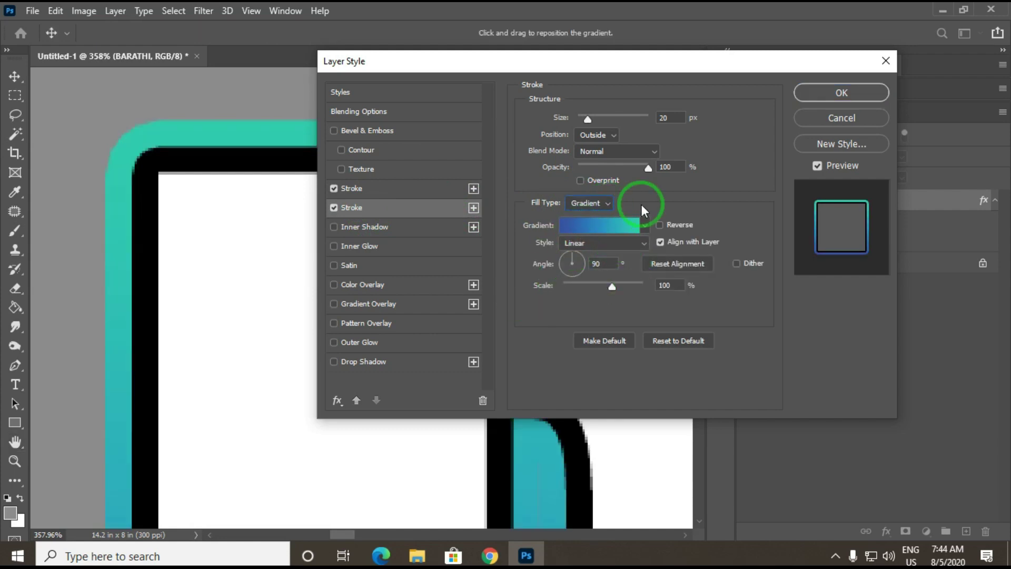
{"action": "left_click", "coordinate": [831, 94]}
Add eight more strokes to the text layer's style by duplicating the uppermost stroke
{"action": "key", "text": "ctrl+0"}
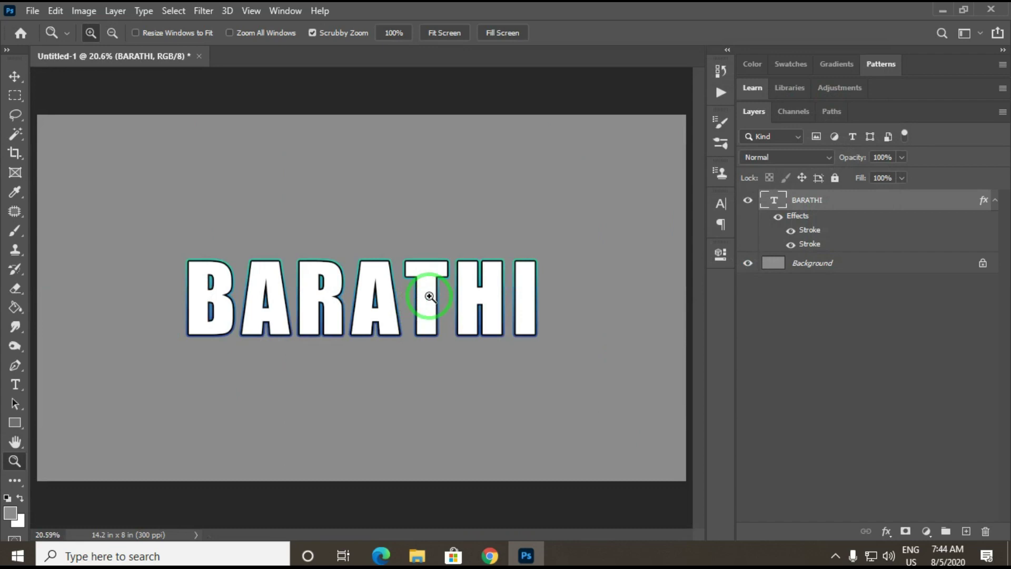
{"action": "left_click_drag", "start_coordinate": [198, 289], "coordinate": [286, 323]}
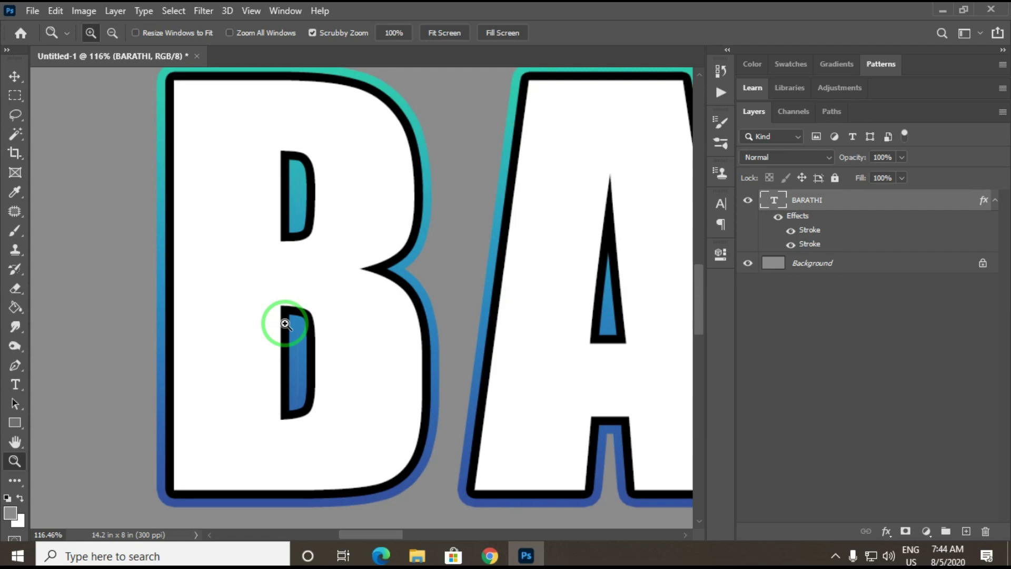
{"action": "double_click", "coordinate": [925, 204]}
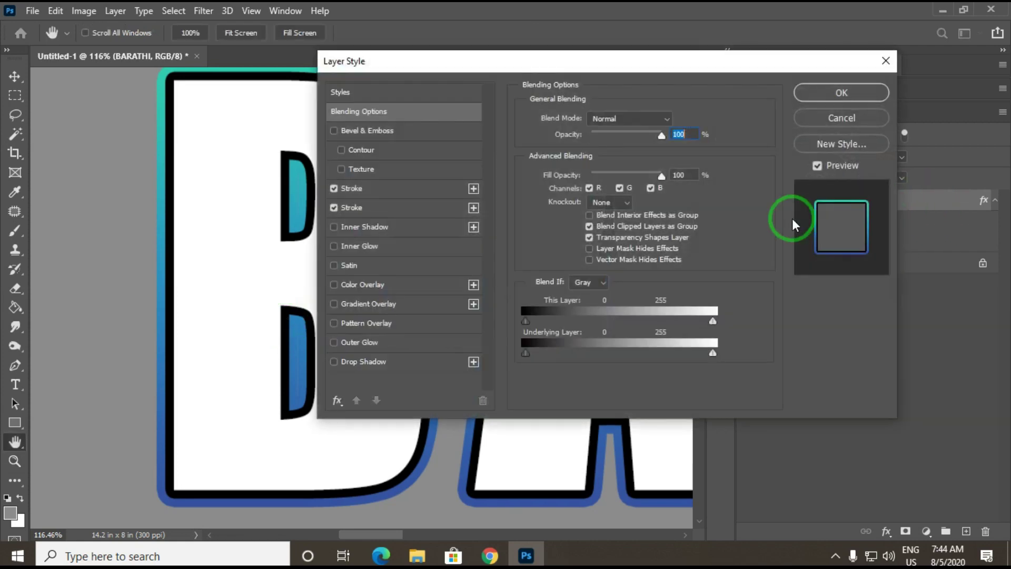
{"action": "left_click", "coordinate": [473, 188]}
{"action": "left_click", "coordinate": [473, 189]}
{"action": "left_click", "coordinate": [473, 189]}
{"action": "left_click", "coordinate": [473, 188]}
{"action": "left_click", "coordinate": [473, 189]}
{"action": "left_click", "coordinate": [473, 188]}
{"action": "left_click", "coordinate": [473, 188]}
{"action": "left_click", "coordinate": [473, 189]}
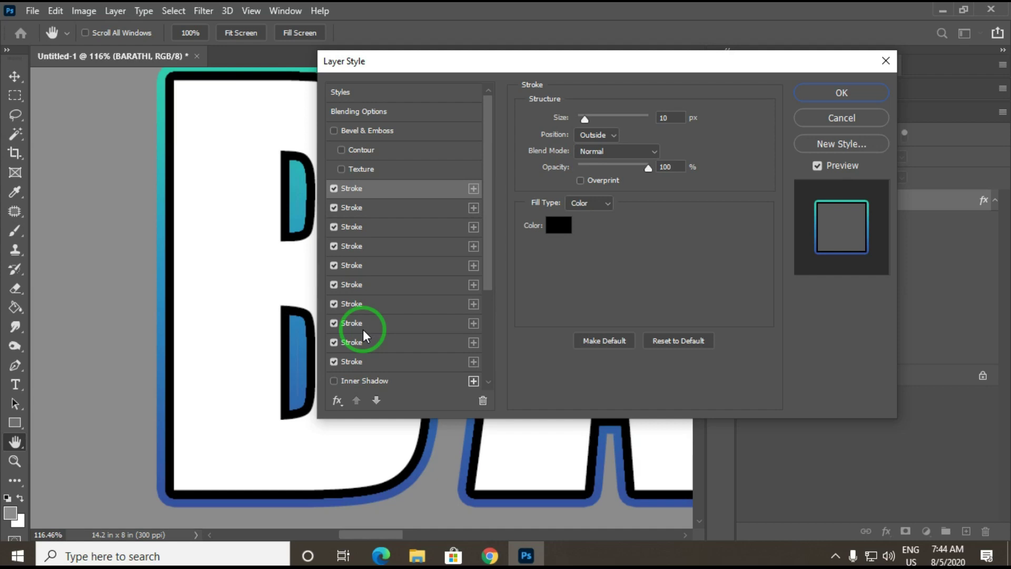
Set the third stroke's fill type to Pattern and its size to 30 px
{"action": "left_click", "coordinate": [350, 227]}
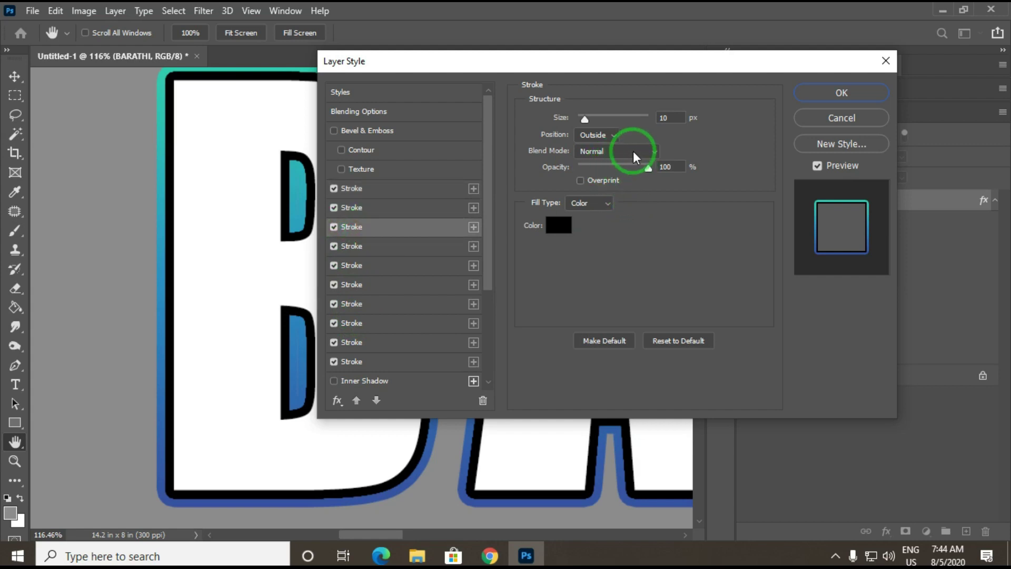
{"action": "left_click", "coordinate": [608, 207]}
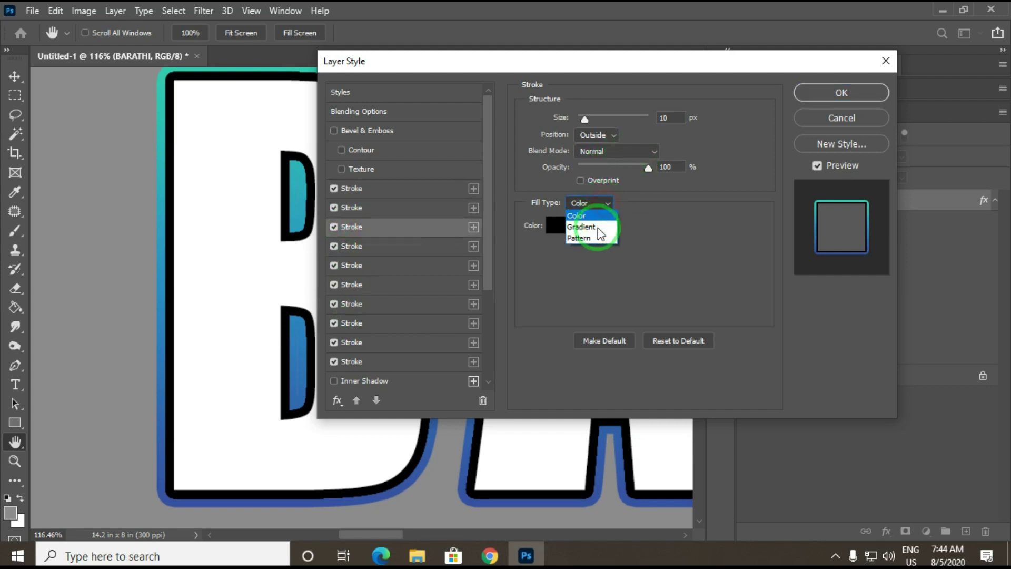
{"action": "left_click", "coordinate": [593, 234]}
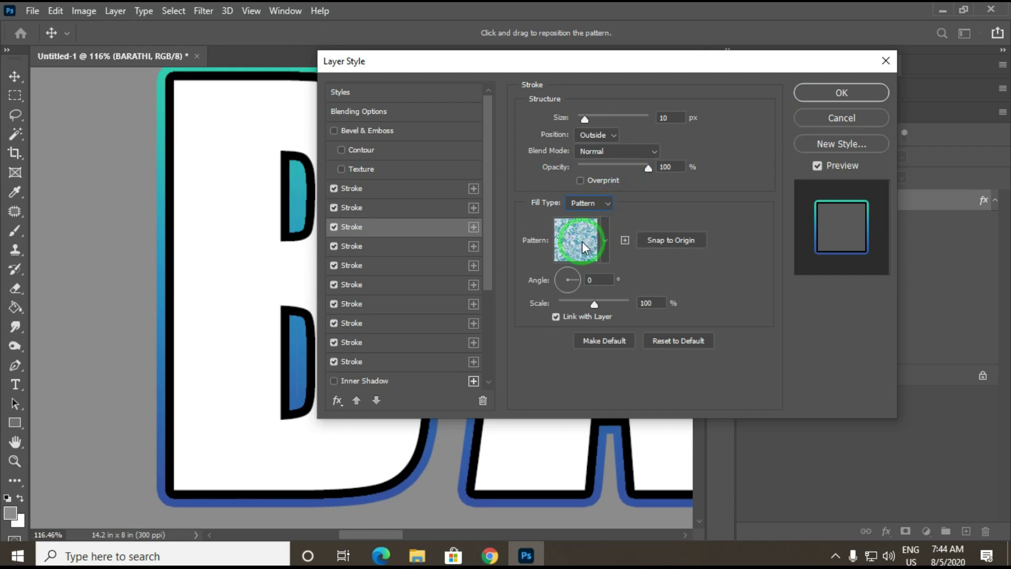
{"action": "left_click_drag", "start_coordinate": [676, 117], "coordinate": [627, 119]}
{"action": "type", "text": "30"}
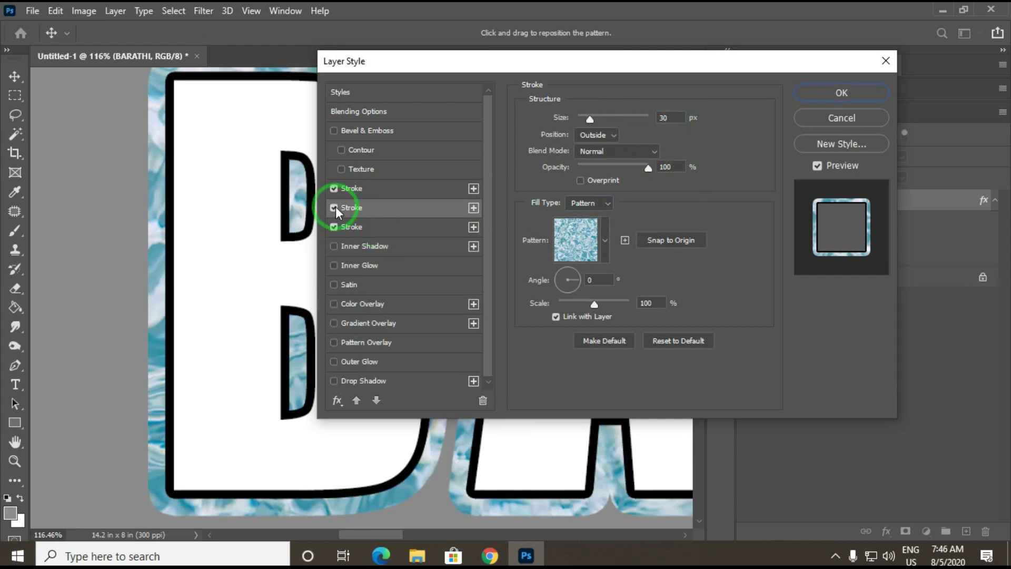
Check the text with the pattern stroke hidden and shown, and move the gradient stroke above the pattern stroke
{"action": "left_click", "coordinate": [335, 208]}
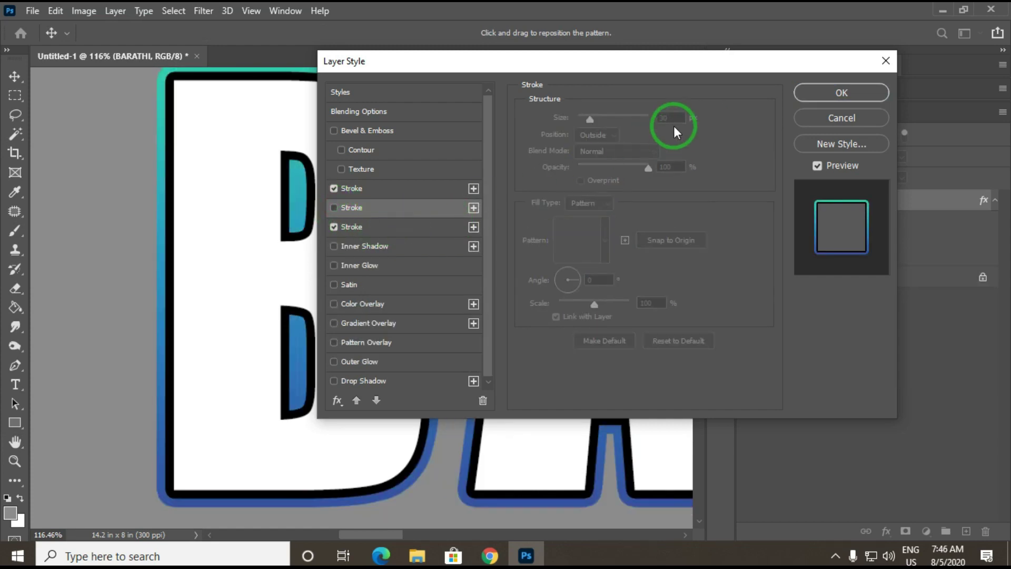
{"action": "left_click", "coordinate": [363, 227]}
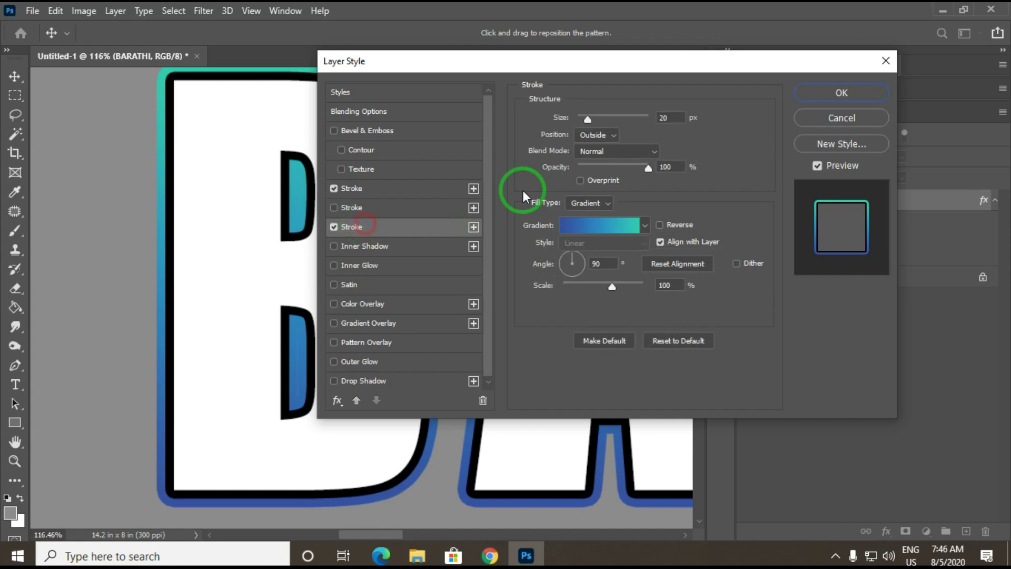
{"action": "left_click", "coordinate": [333, 207]}
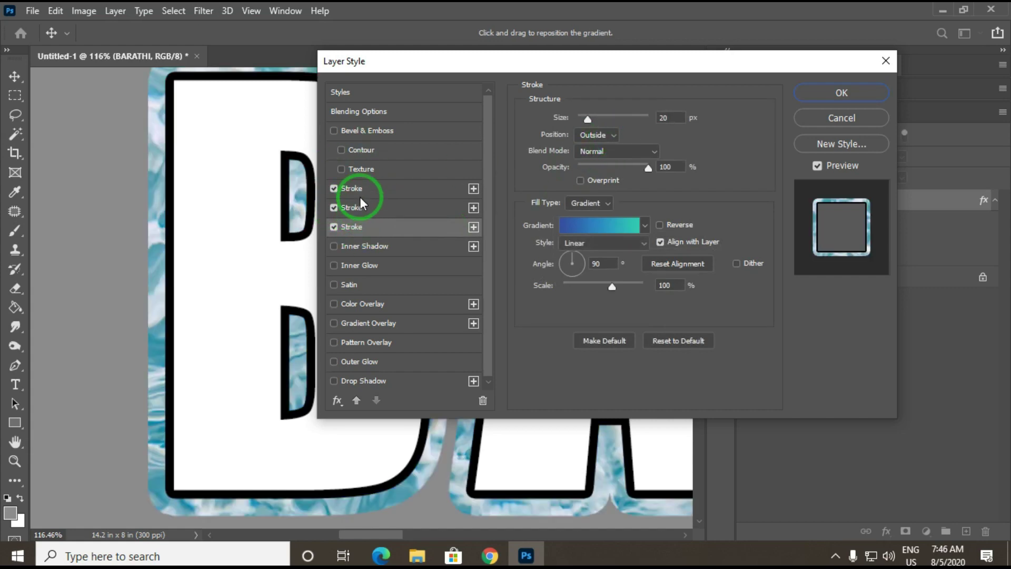
{"action": "left_click", "coordinate": [357, 402]}
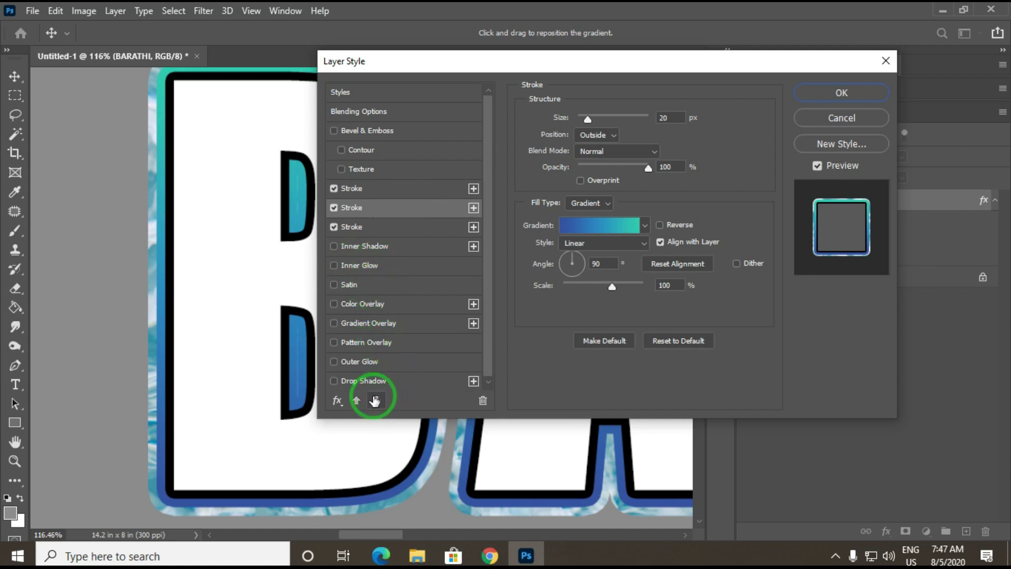
Delete the Color Overlay, Gradient Overlay, Outer Glow and Drop Shadow effects from the layer style's effects list
{"action": "left_click", "coordinate": [363, 310]}
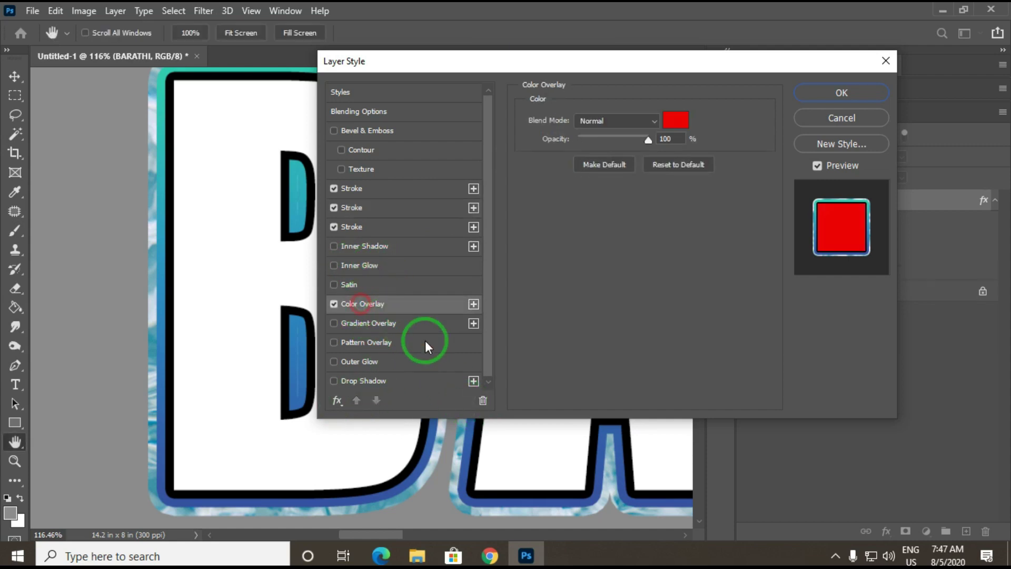
{"action": "left_click", "coordinate": [483, 401]}
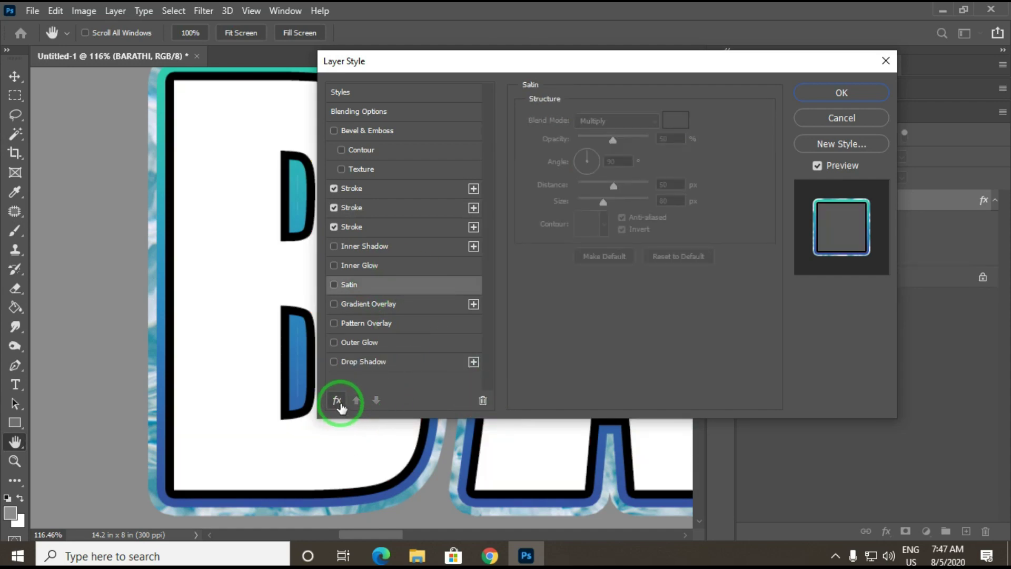
{"action": "left_click", "coordinate": [359, 305]}
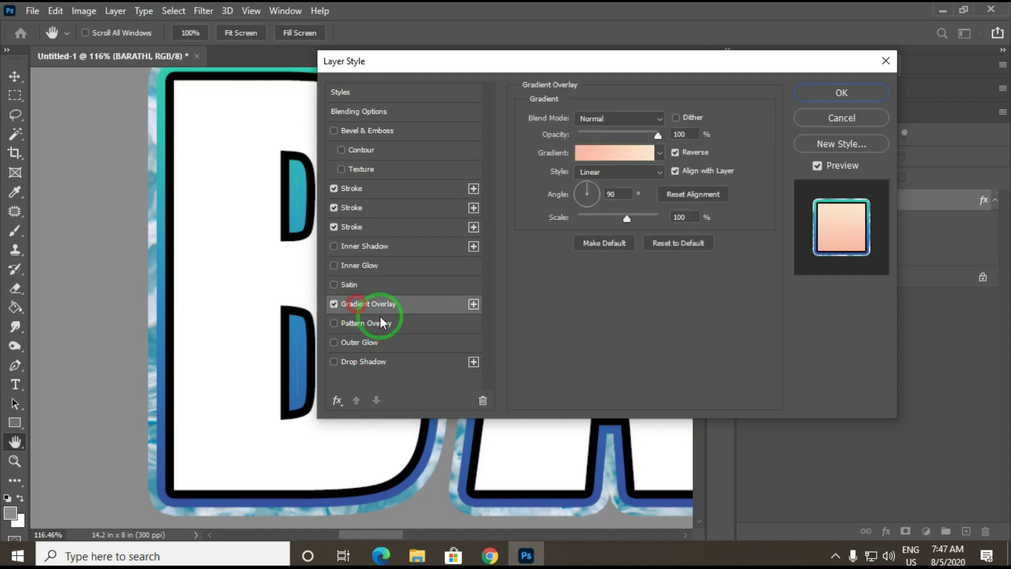
{"action": "left_click", "coordinate": [481, 400]}
{"action": "left_click", "coordinate": [359, 323]}
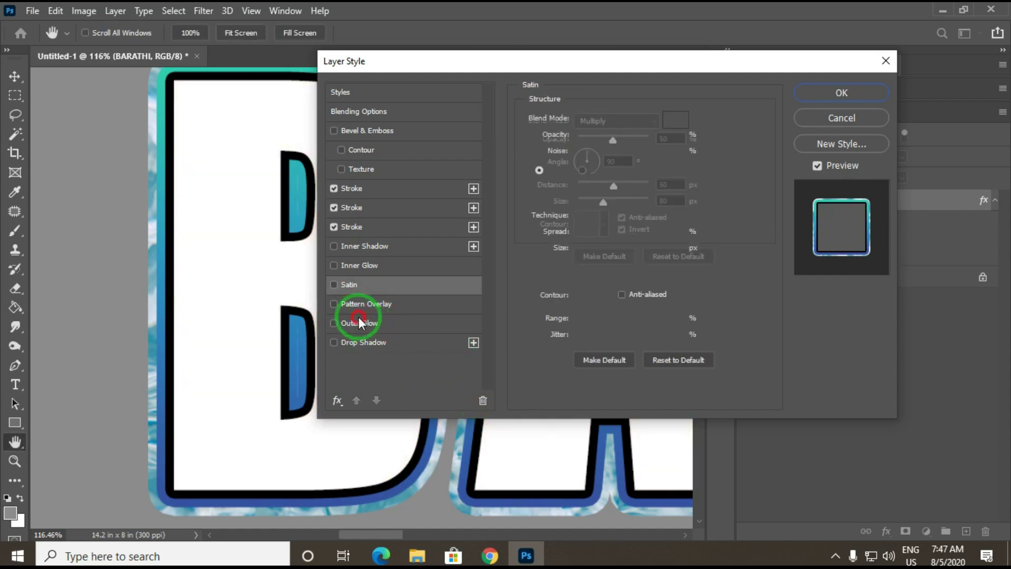
{"action": "left_click", "coordinate": [483, 401]}
{"action": "left_click", "coordinate": [369, 323]}
{"action": "left_click", "coordinate": [482, 400]}
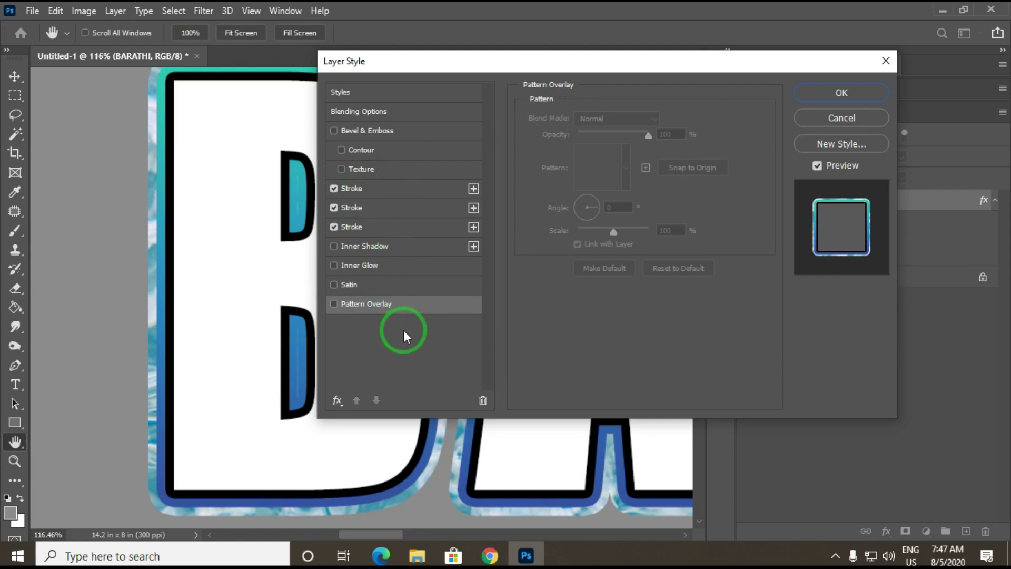
Add a Gradient Overlay back to the layer style, and reset the effects list to its default
{"action": "left_click", "coordinate": [339, 402]}
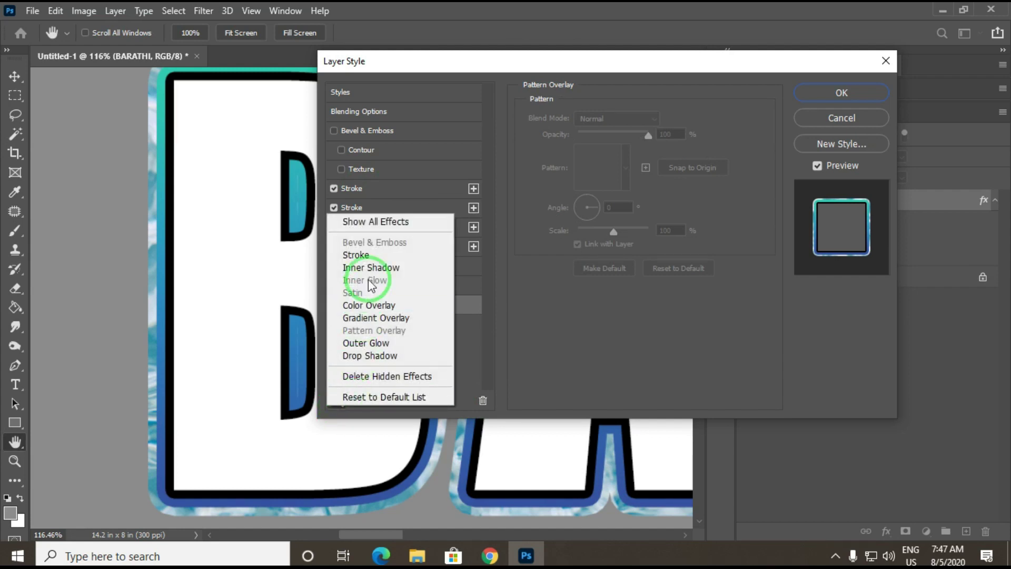
{"action": "left_click", "coordinate": [369, 318]}
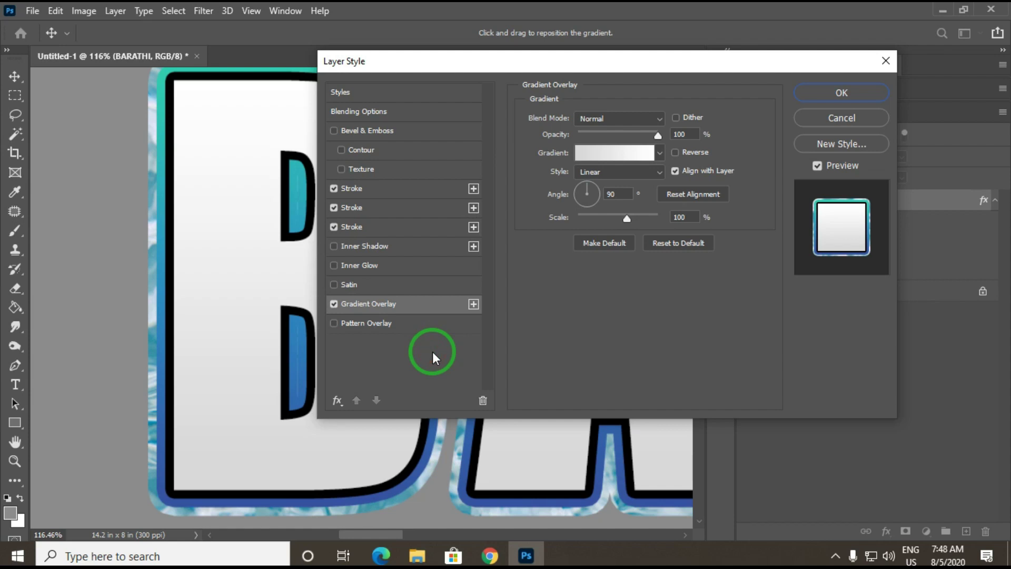
{"action": "left_click", "coordinate": [338, 402]}
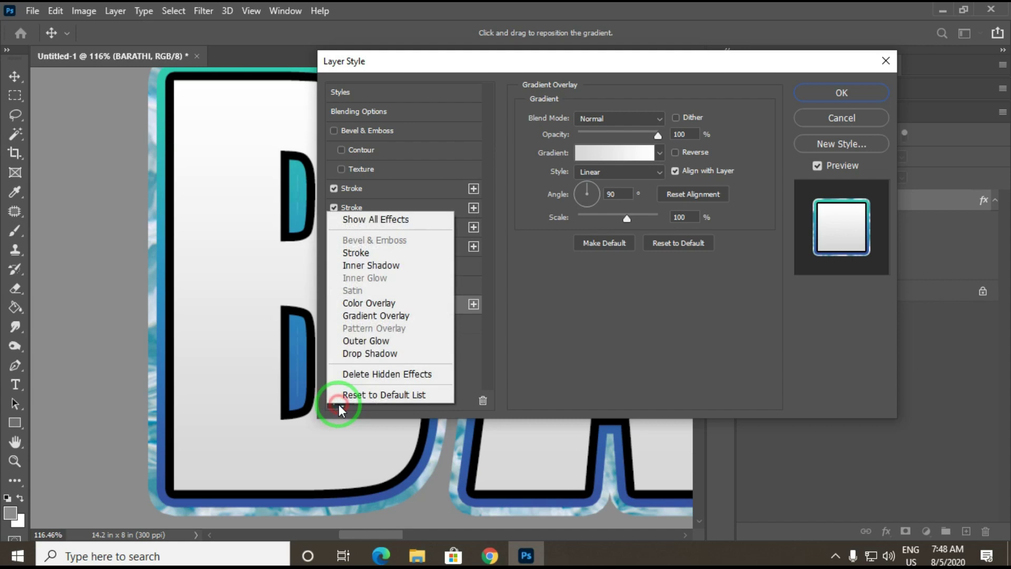
{"action": "left_click", "coordinate": [387, 396]}
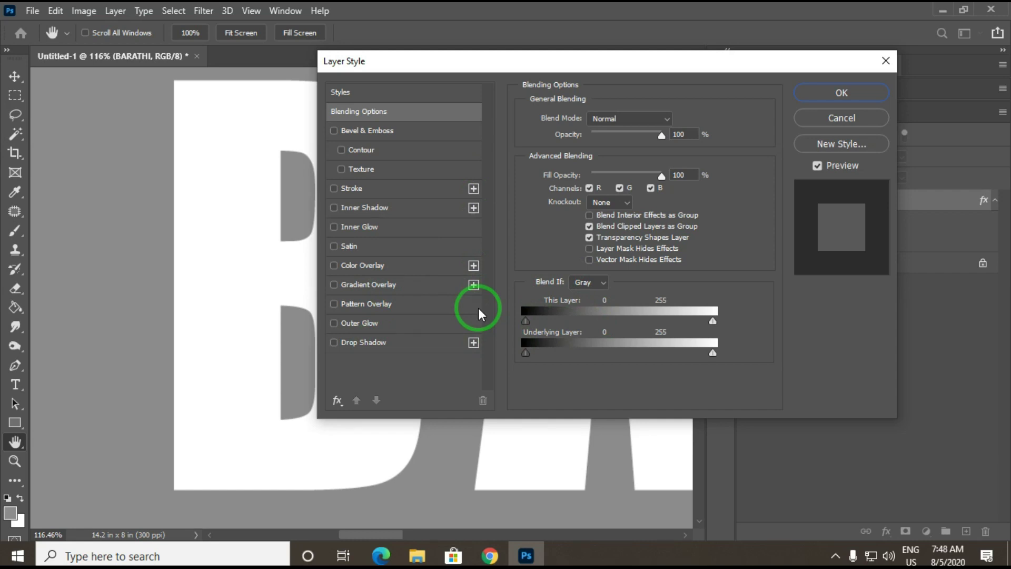
Add a drop shadow offset down and left from the text at 53°, with 25 px distance and 71% opacity
{"action": "left_click", "coordinate": [387, 344]}
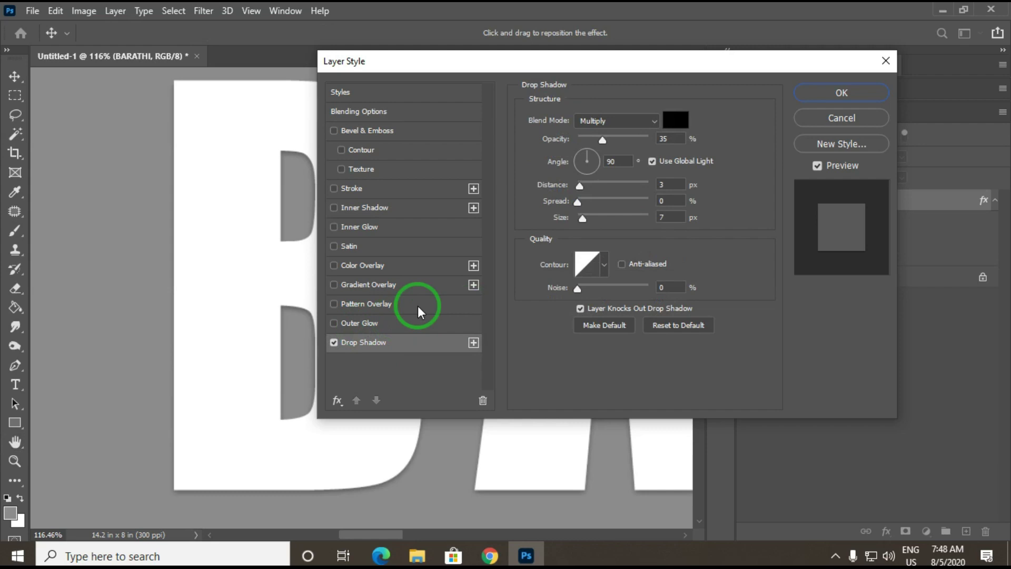
{"action": "left_click_drag", "start_coordinate": [174, 360], "coordinate": [158, 361]}
{"action": "left_click_drag", "start_coordinate": [603, 141], "coordinate": [627, 141]}
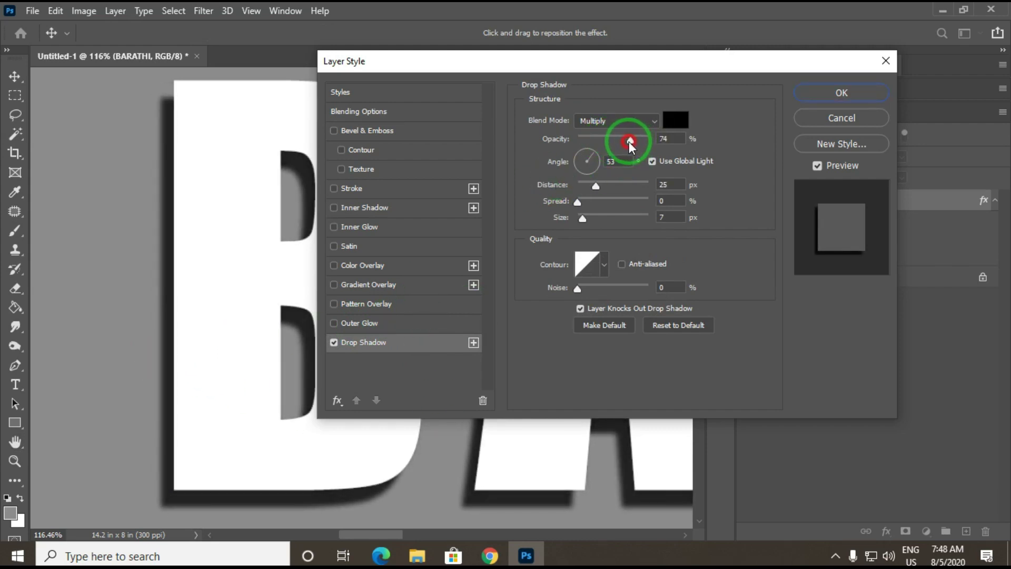
Duplicate the drop shadow, offset the lower one to 50 px distance at 43° with 39% opacity, and apply the style
{"action": "left_click", "coordinate": [473, 342]}
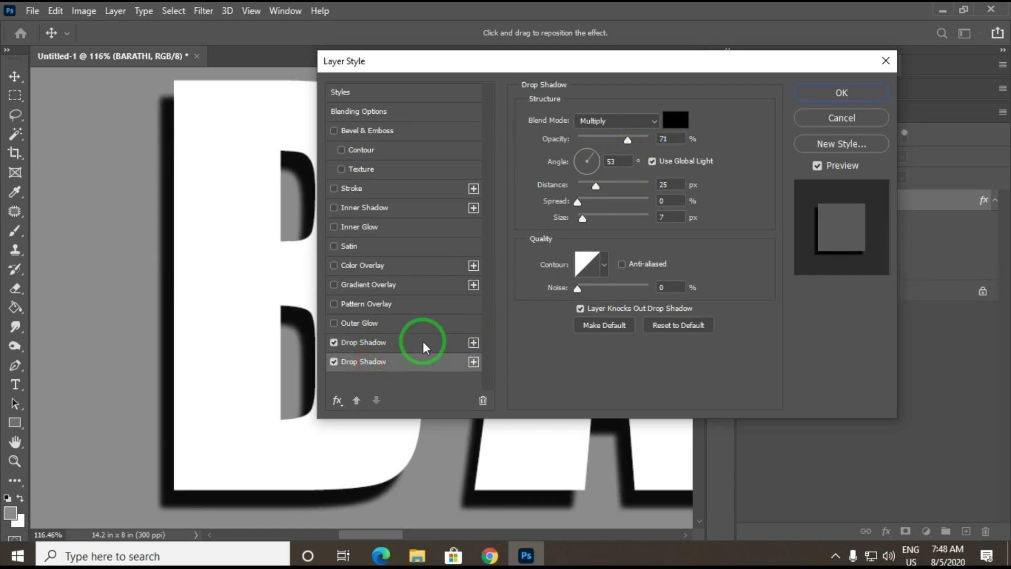
{"action": "left_click_drag", "start_coordinate": [197, 422], "coordinate": [179, 427]}
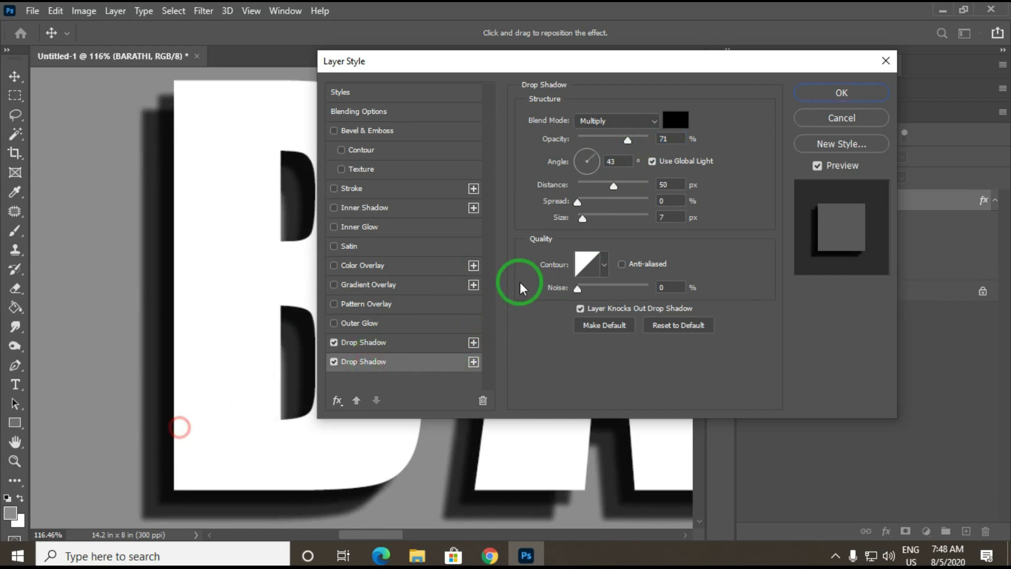
{"action": "left_click_drag", "start_coordinate": [627, 140], "coordinate": [606, 143]}
{"action": "left_click", "coordinate": [825, 93]}
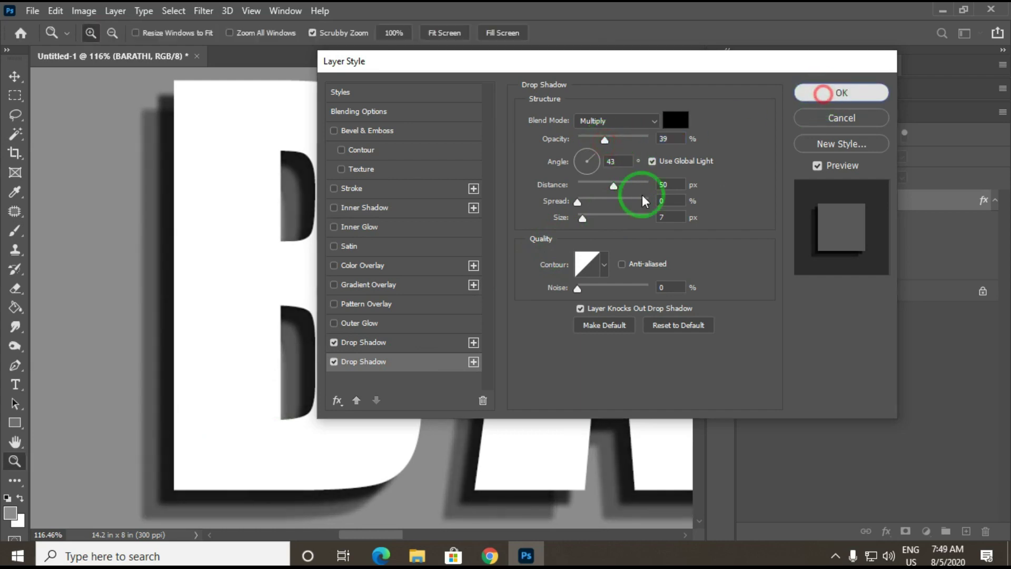
Inspect the stacked shadows on the text up close and as a whole, and reopen the text layer's style settings
{"action": "left_click_drag", "start_coordinate": [273, 427], "coordinate": [327, 251]}
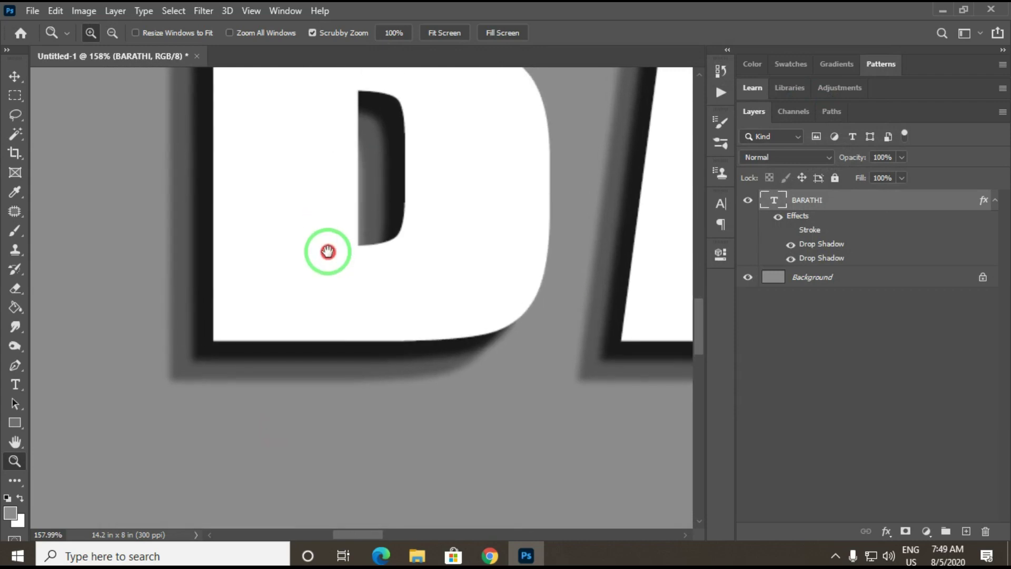
{"action": "key", "text": "ctrl+0"}
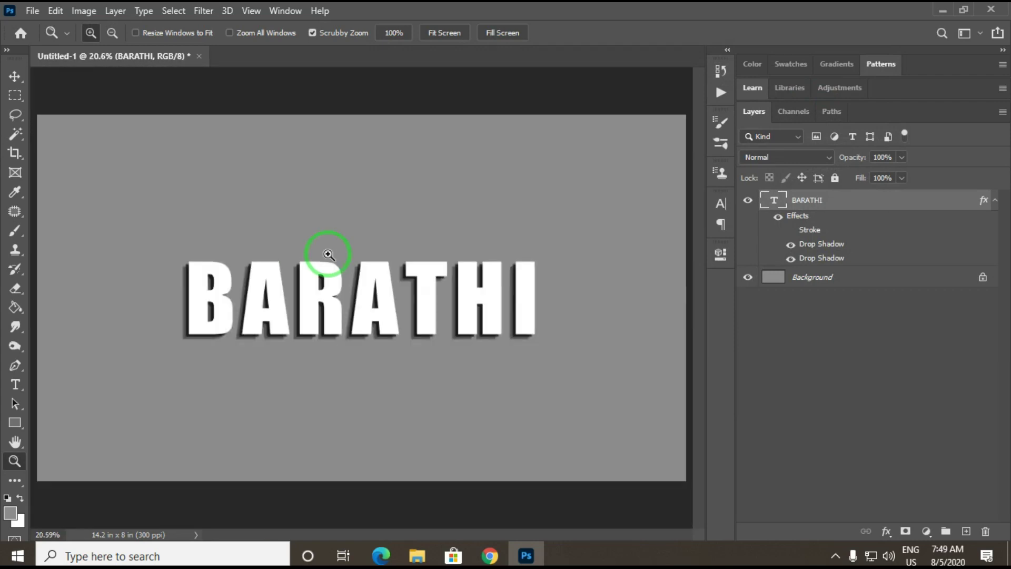
{"action": "left_click_drag", "start_coordinate": [214, 283], "coordinate": [267, 214]}
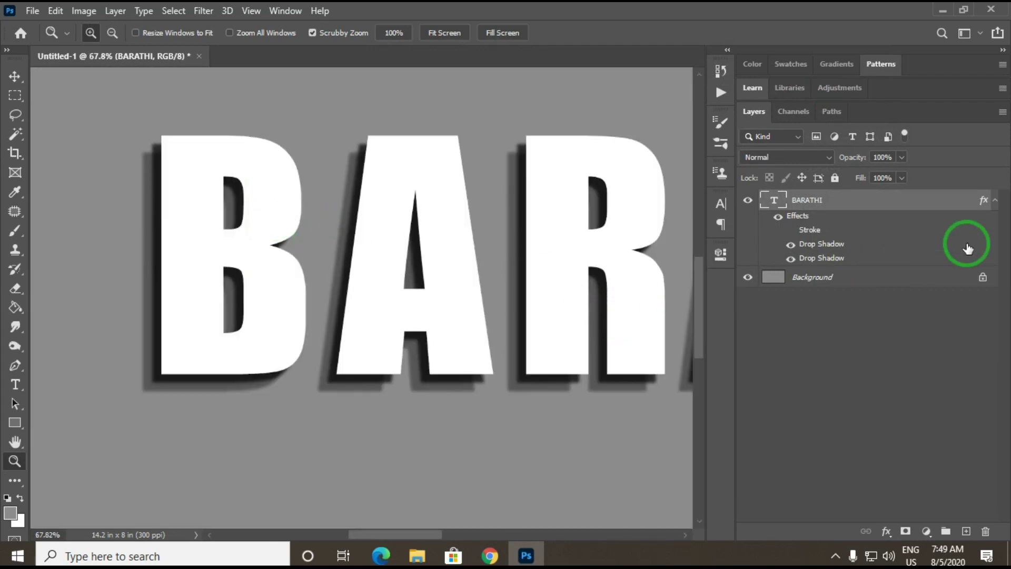
{"action": "double_click", "coordinate": [910, 227]}
{"action": "left_click_drag", "start_coordinate": [555, 76], "coordinate": [378, 76]}
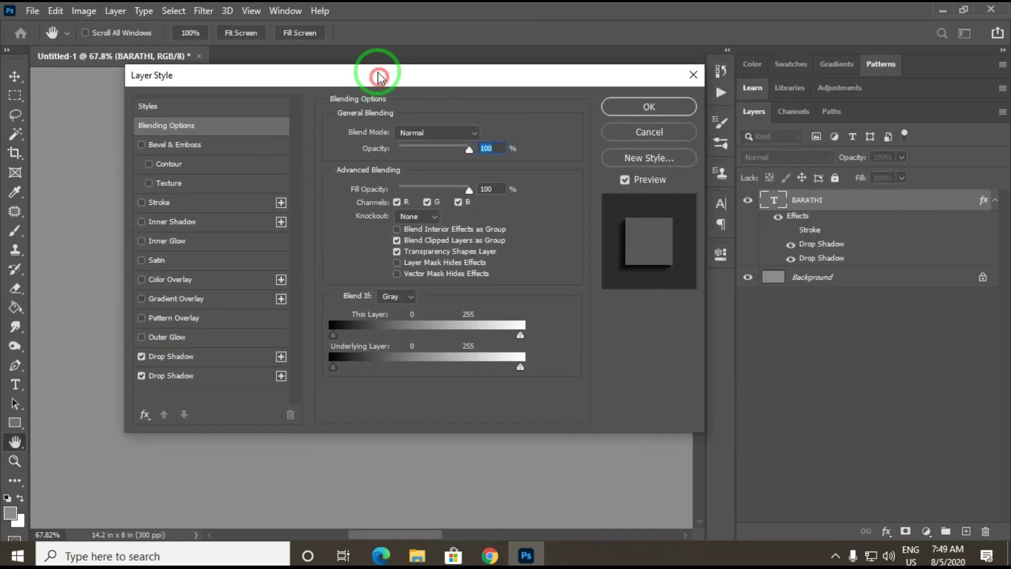